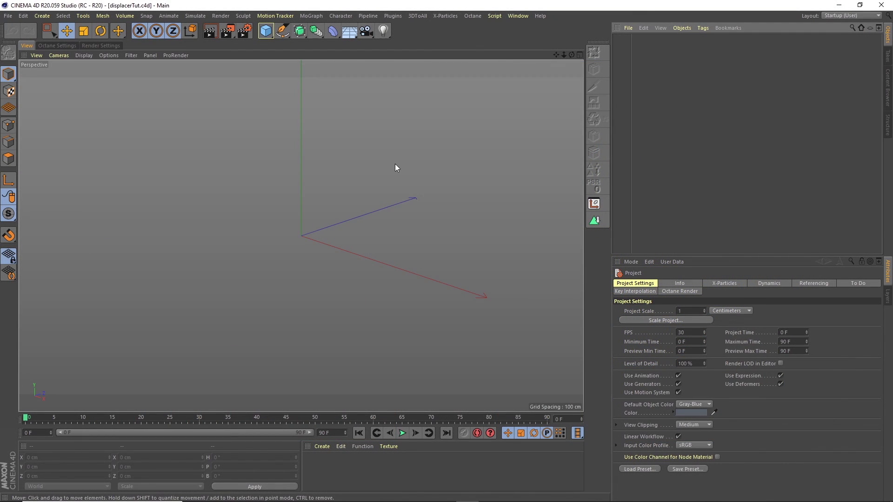
Add a torus and display it with Gouraud Shading (Lines)
left_click(270, 34)
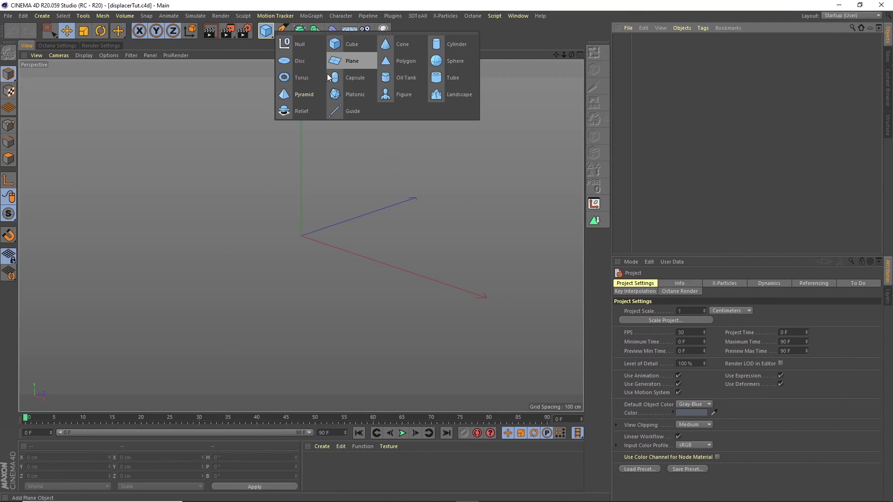
left_click(356, 63)
left_click_drag(358, 230, 348, 207, "alt")
left_click(84, 56)
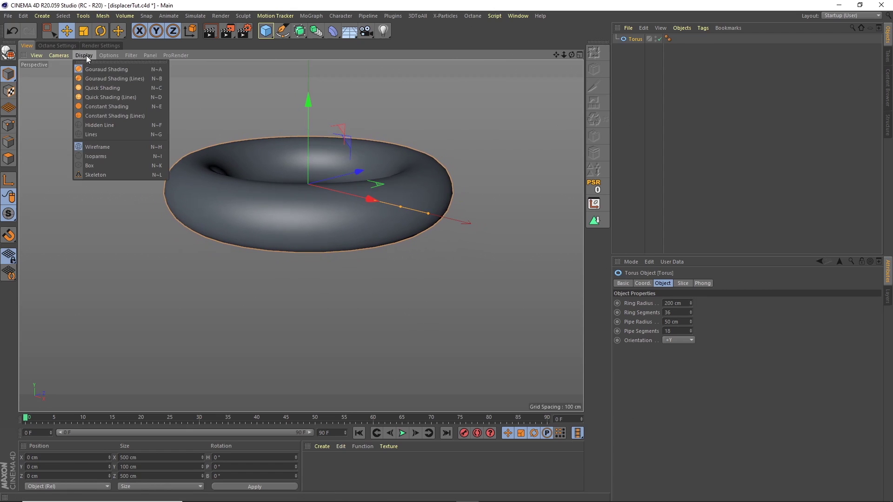
left_click(97, 78)
mouse_move(335, 166)
left_mouse_down("alt")
mouse_move(307, 157)
mouse_move(313, 180)
mouse_move(336, 164)
left_mouse_up("alt")
Set the torus ring radius to 160 cm and pipe radius to 70 cm
left_click(672, 303)
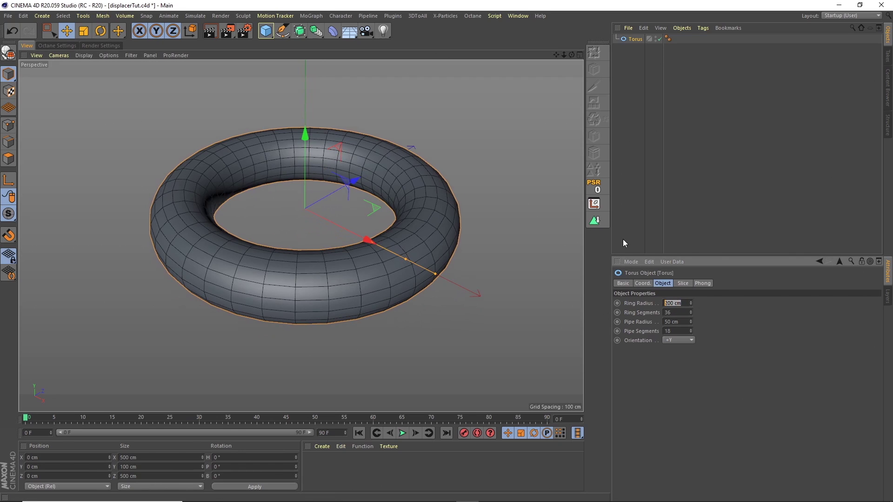
type("160")
key("Tab")
key("Tab")
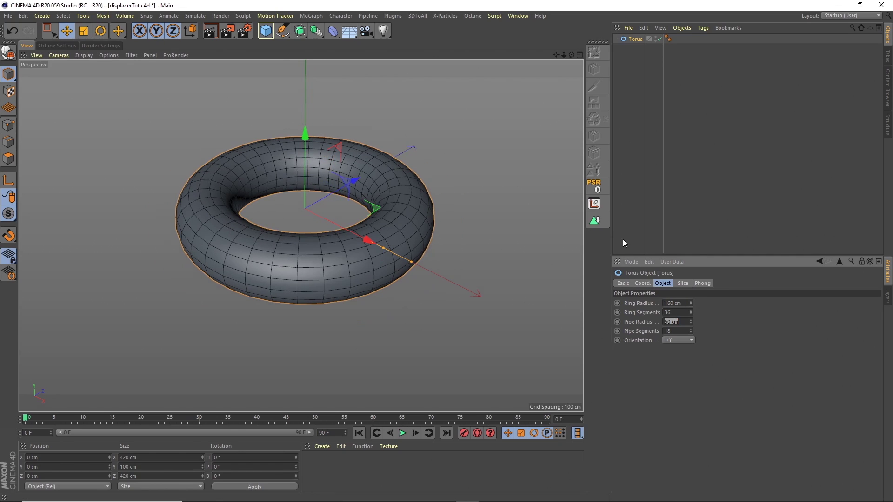
type("70")
key("Return")
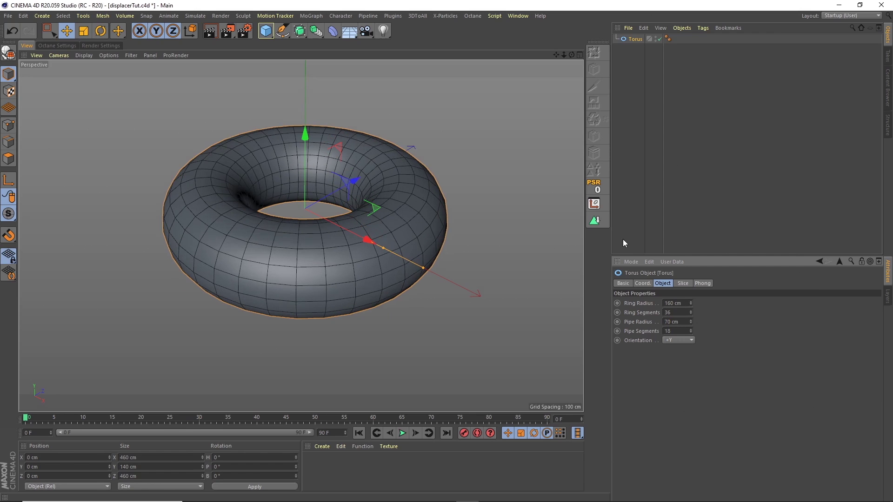
middle_click_drag(320, 187, 330, 186, "alt")
left_click_drag(324, 234, 327, 213)
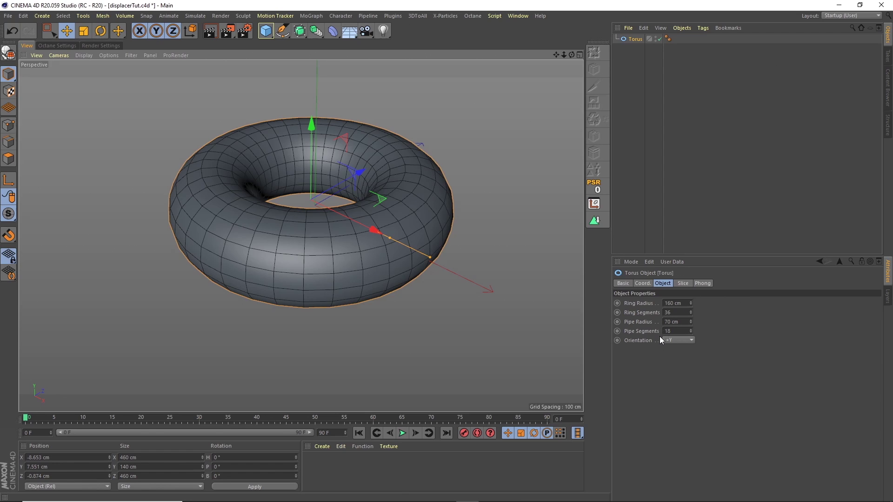
Parent the torus under a Subdivision Surface and give it 80 ring and 20 pipe segments
left_click(299, 32)
left_click_drag(635, 49, 646, 40)
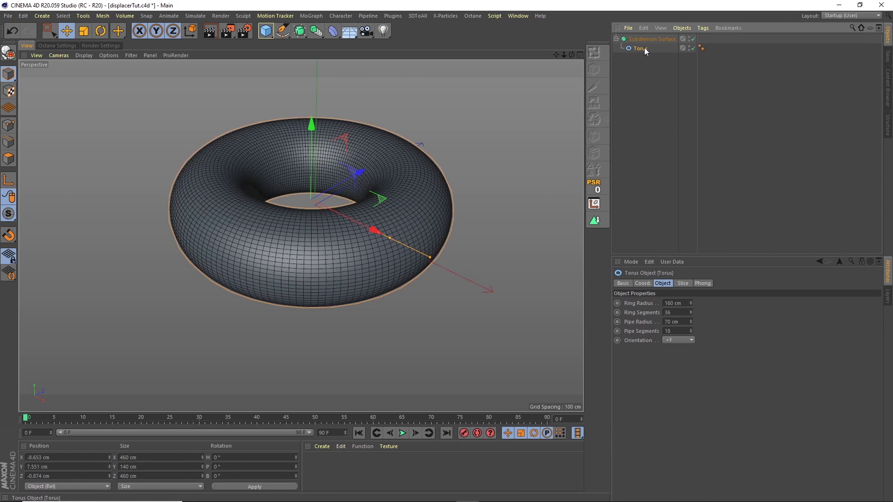
double_click(673, 312)
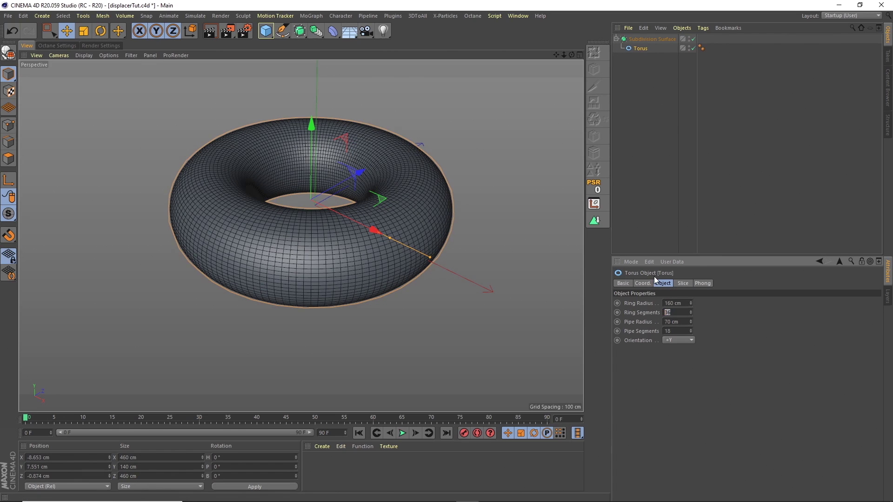
type("80")
key("Tab")
key("Tab")
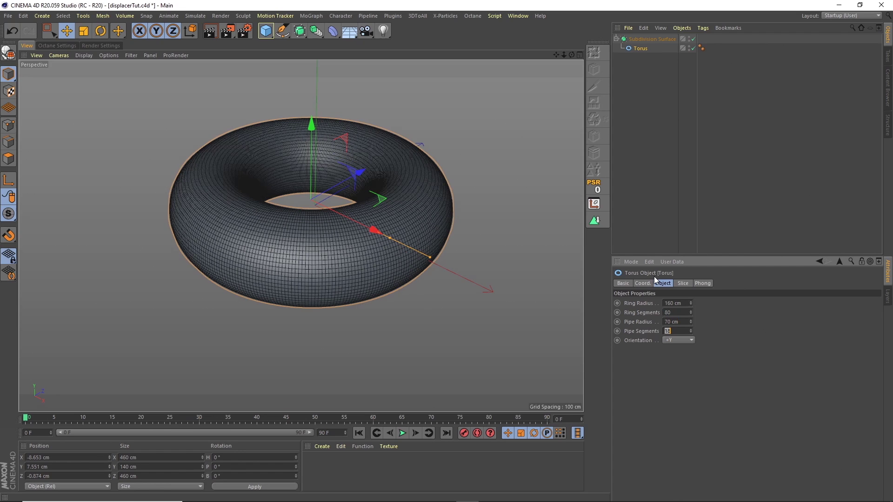
type("20")
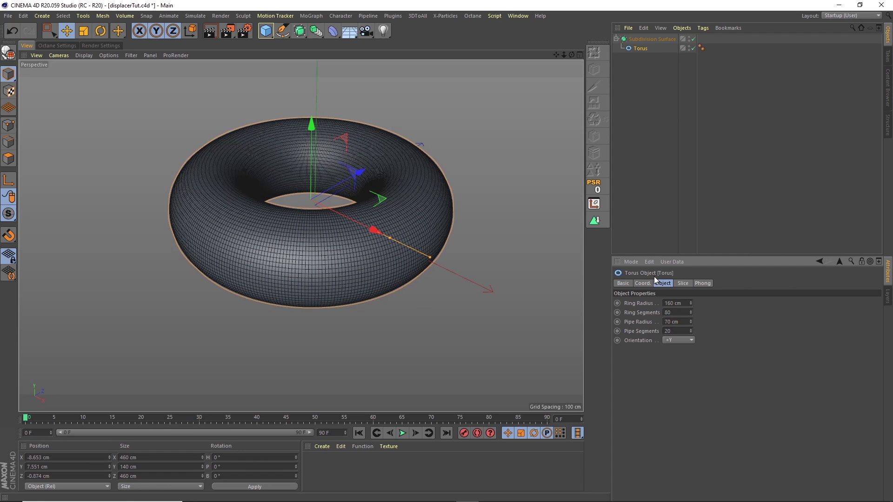
left_click(693, 40)
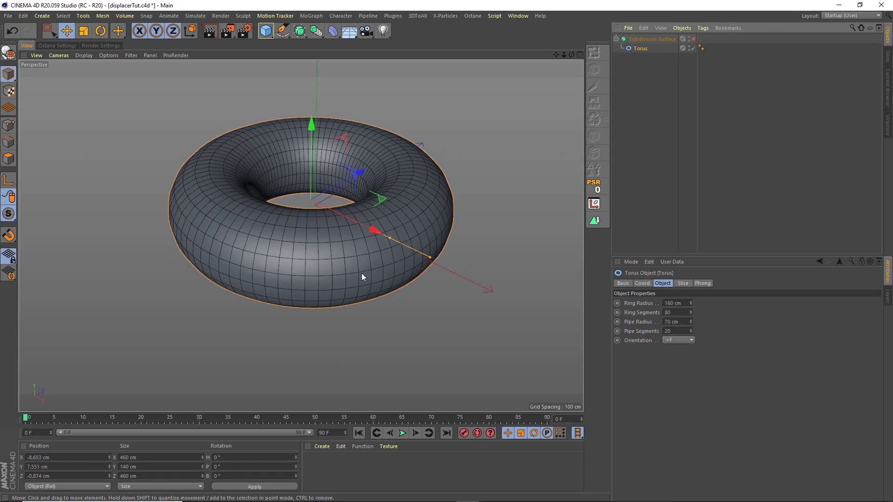
left_click(693, 39)
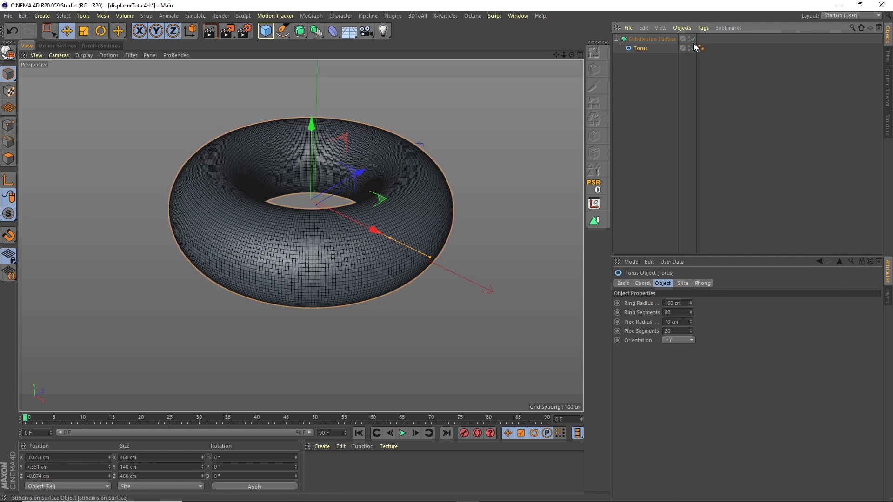
Group the subdivision surface and torus under a null named Displacer
left_click(651, 38)
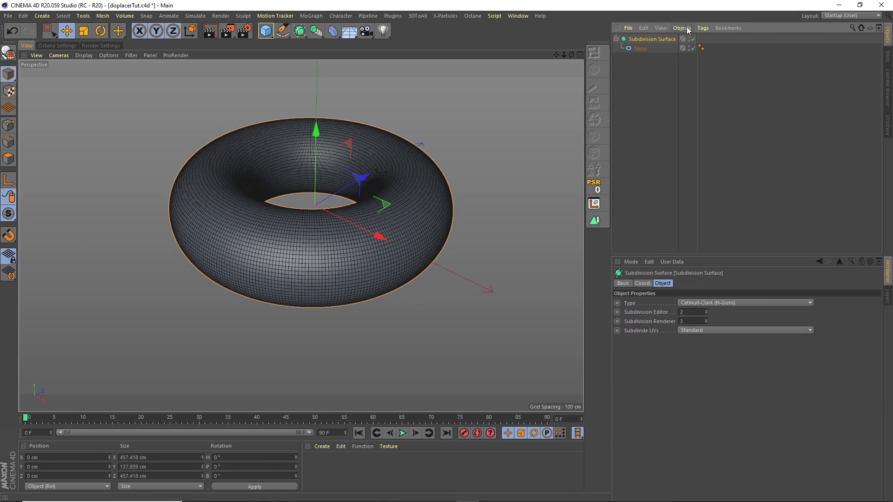
left_click(682, 28)
left_click(699, 145)
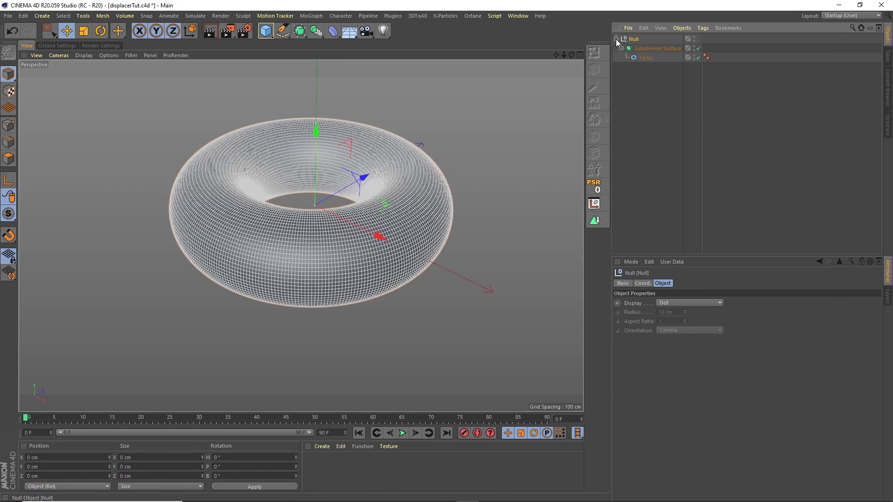
type("Displacer")
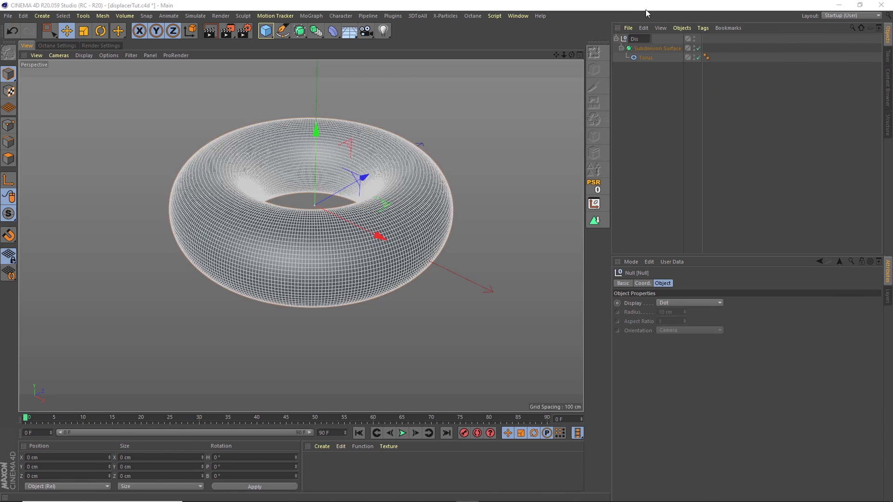
key("Return")
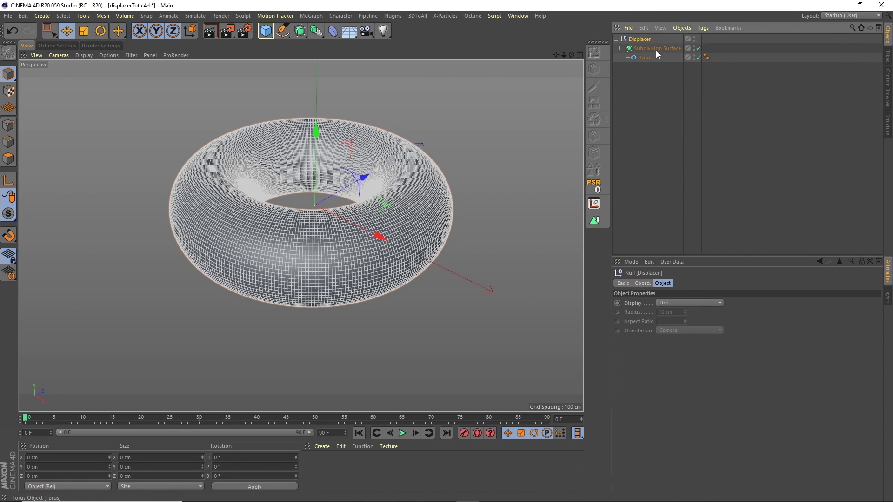
Rename the subdivision object SubD and the null Displacer Torus, then collapse the hierarchy
double_click(657, 48)
key("Left")
key("Right")
key("Right")
key("Right")
key("Return")
left_click(642, 39)
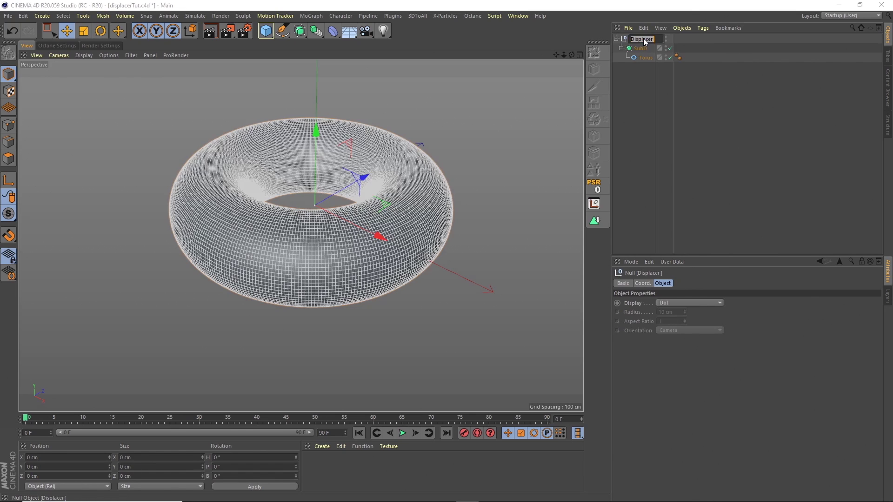
type("Torus")
key("Return")
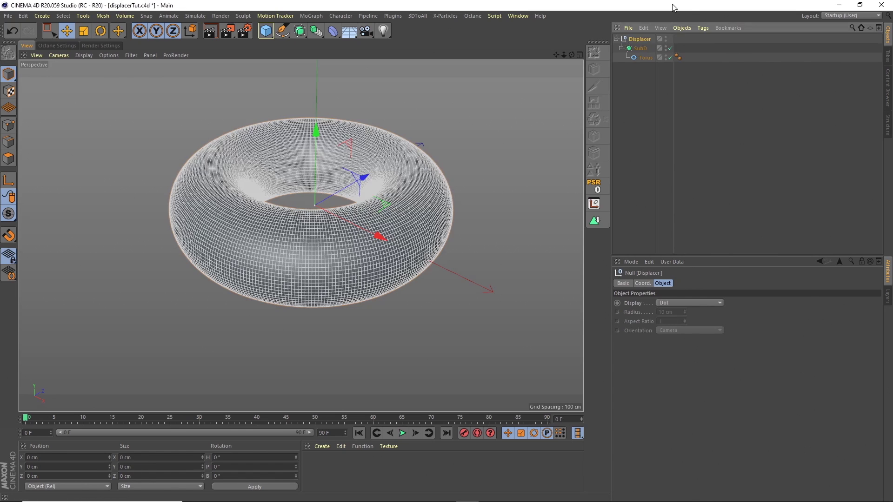
left_click(621, 48)
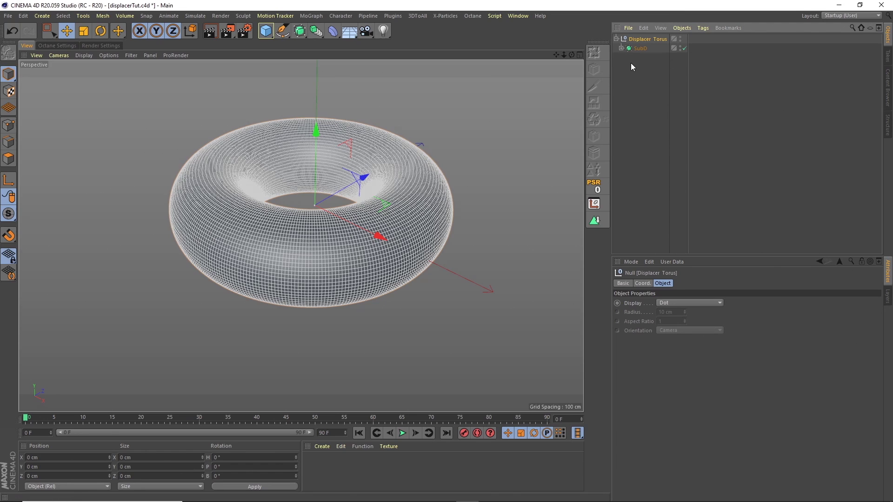
Add a Displacer deformer inside the Displacer Torus group, using a Noise shader
left_click(631, 64)
left_click_drag(337, 32, 369, 115)
left_click_drag(639, 39, 641, 52)
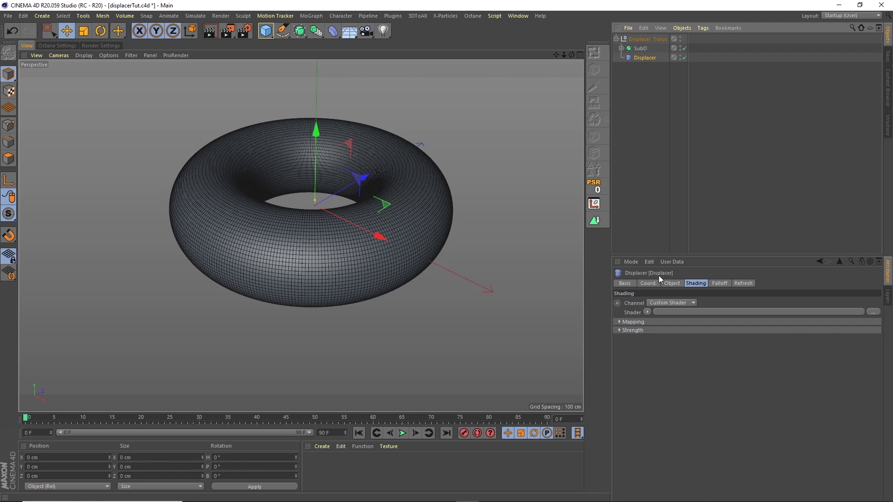
left_click(647, 312)
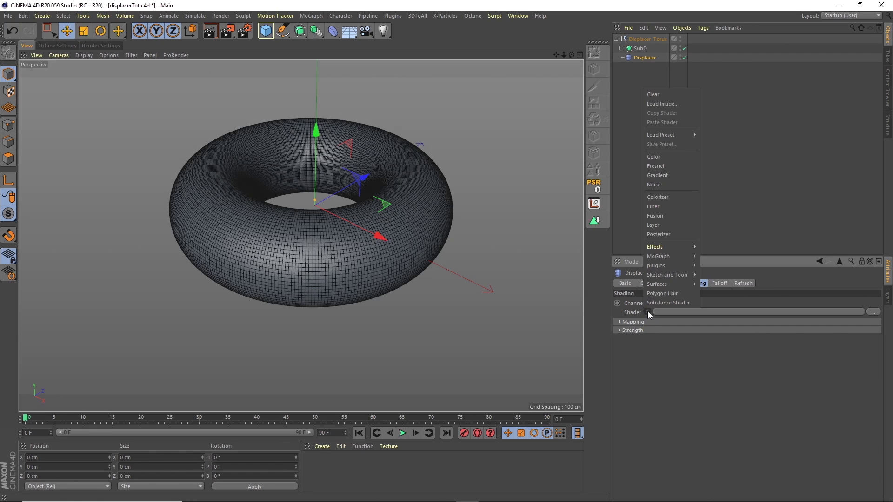
left_click(659, 185)
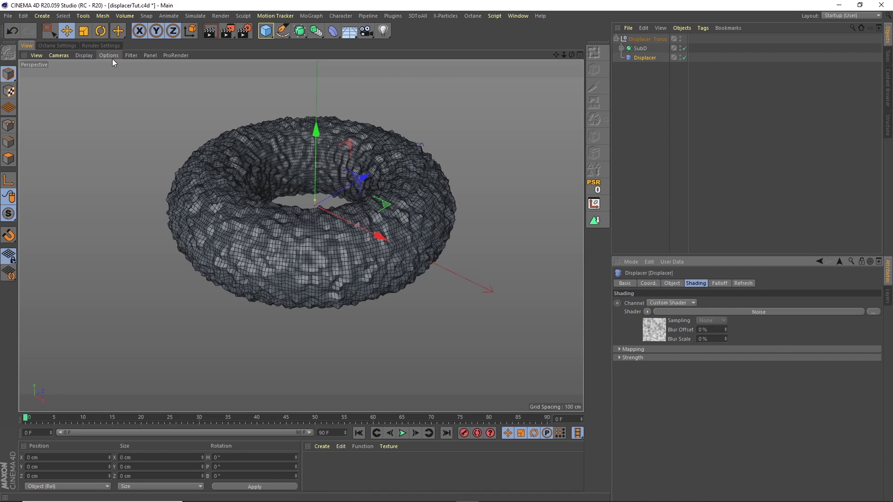
Switch the viewport to plain Gouraud shading and set the noise type to Voronoi 1
left_click(87, 57)
left_click(102, 70)
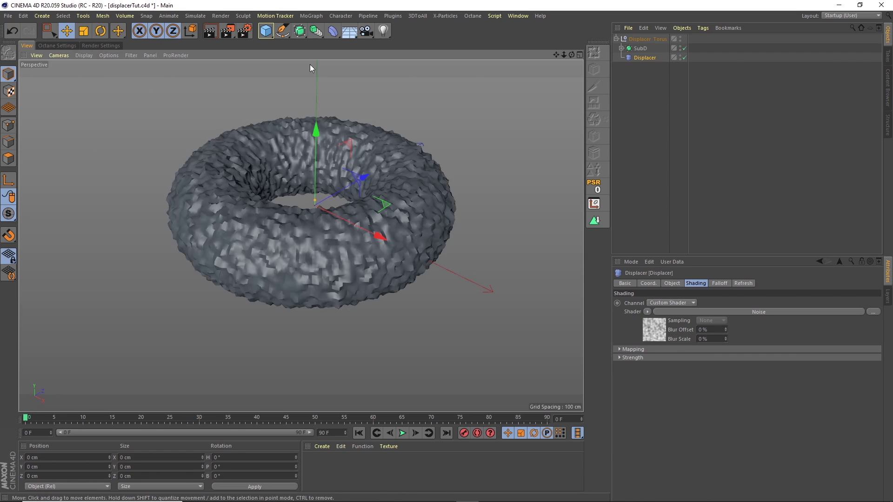
left_click(692, 312)
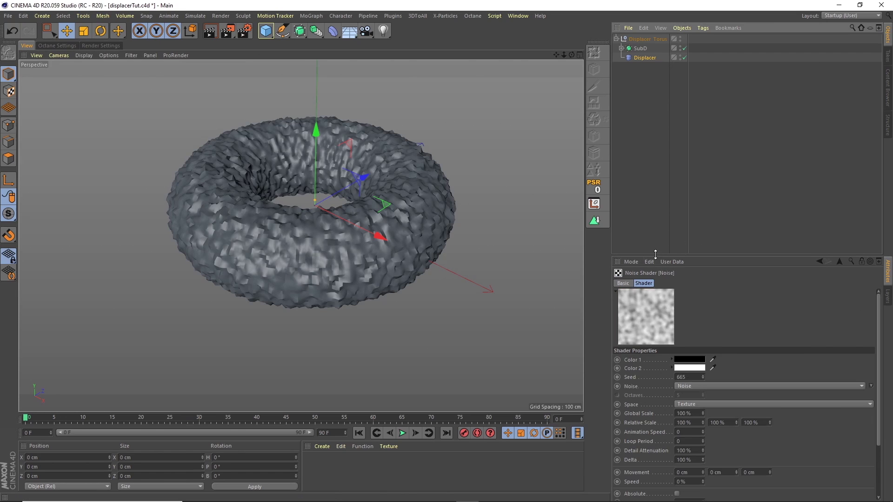
left_click_drag(655, 256, 649, 158)
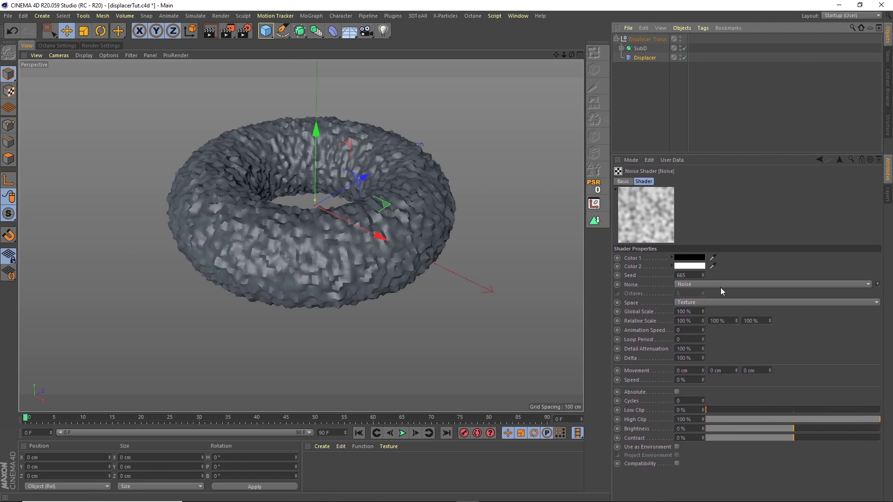
left_click(690, 286)
left_click(689, 357)
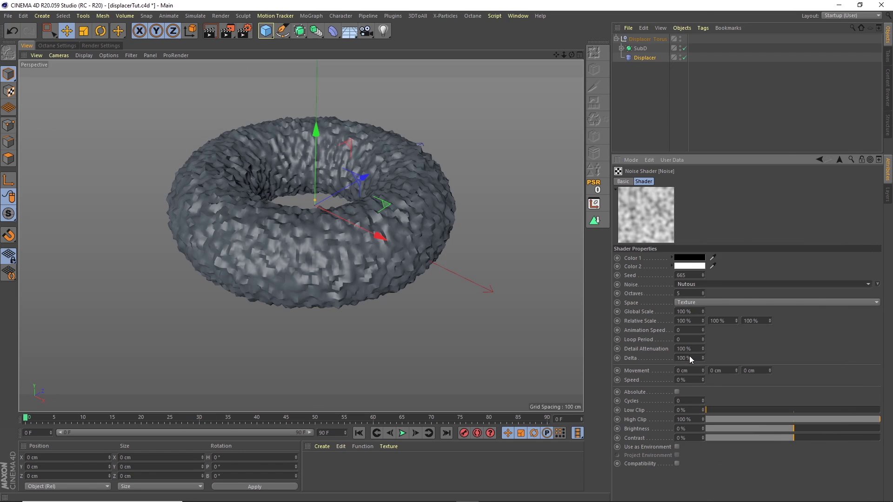
left_click(689, 285)
left_click(688, 356)
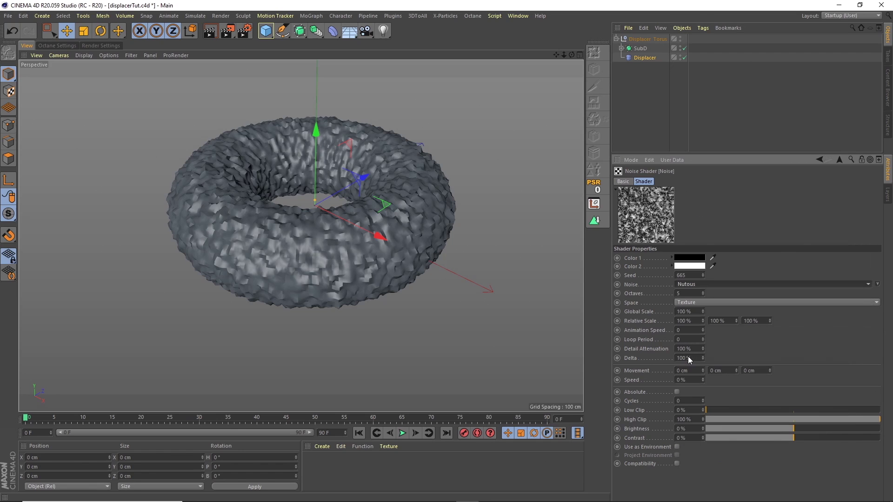
left_click(696, 285)
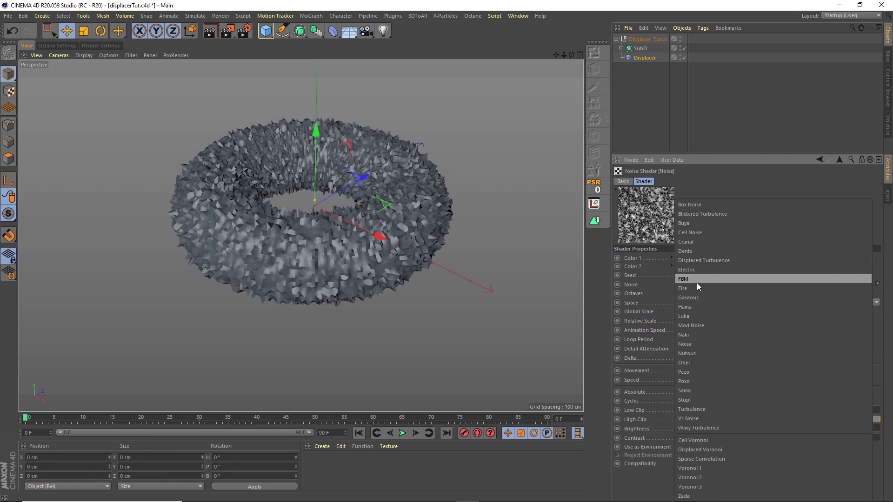
left_click(696, 467)
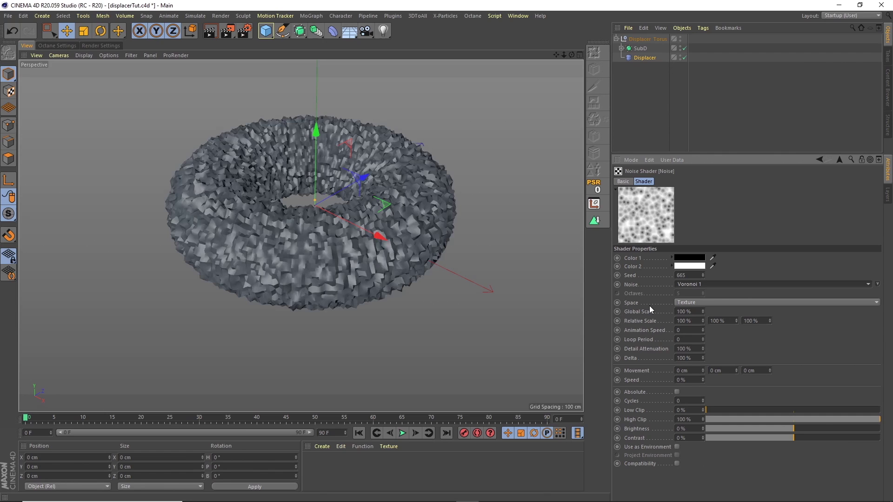
Set the noise Global Scale to 500% and raise Contrast to 100%
left_click(695, 313)
type("500")
key("Return")
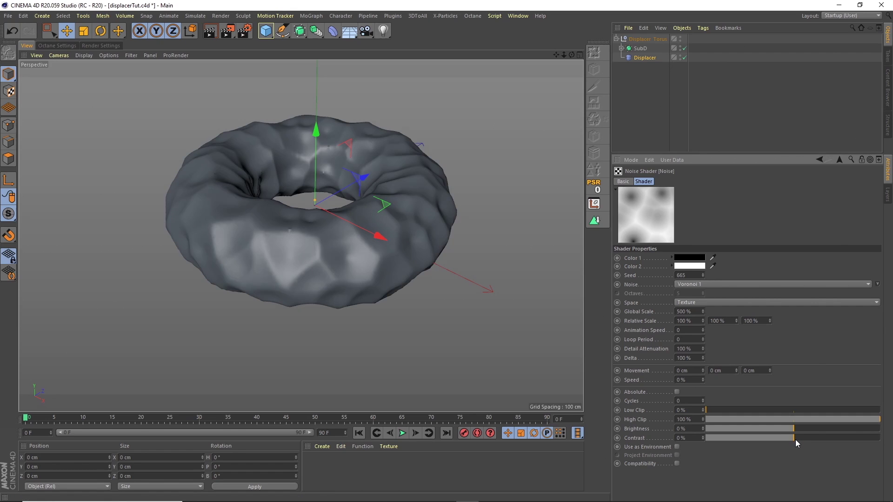
left_click_drag(794, 438, 886, 416)
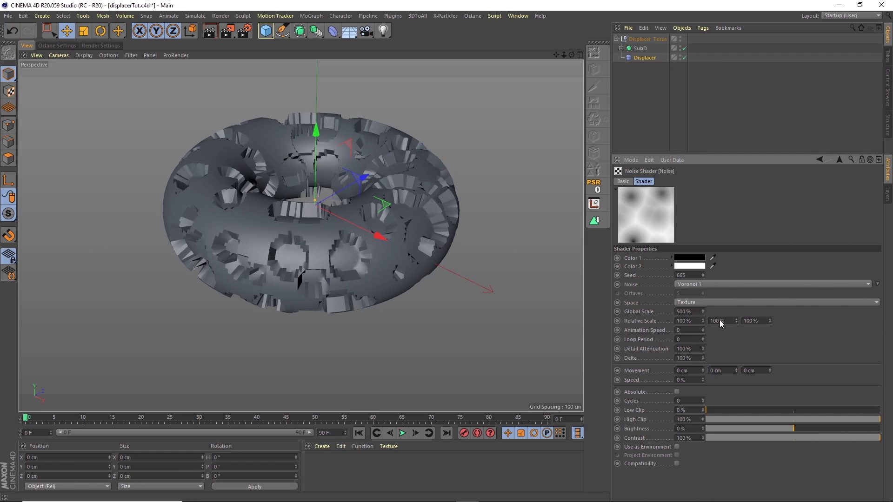
middle_click_drag(414, 171, 420, 184, "alt")
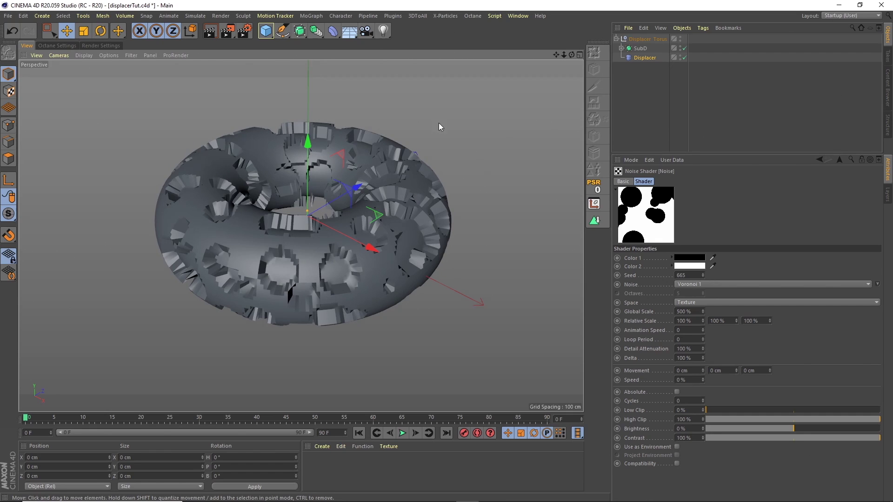
Add a Smoothing deformer below Displacer in Displacer Torus with 50% stiffness
left_click(333, 31)
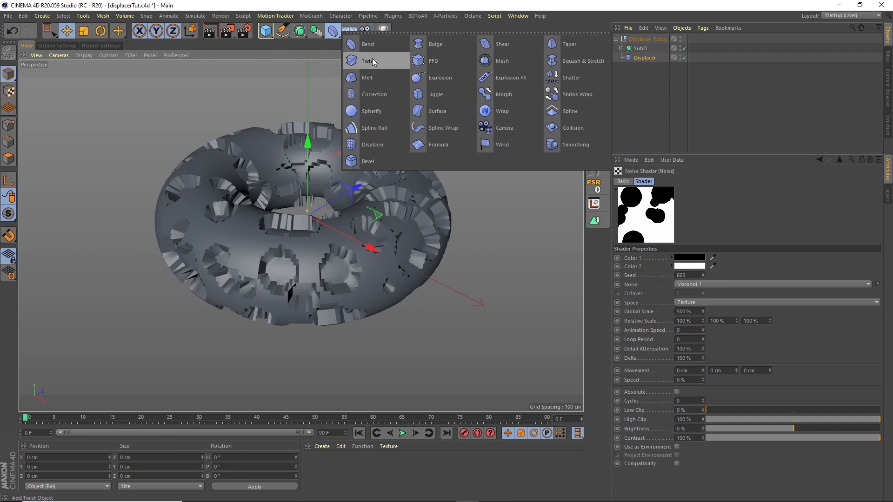
left_click(550, 143)
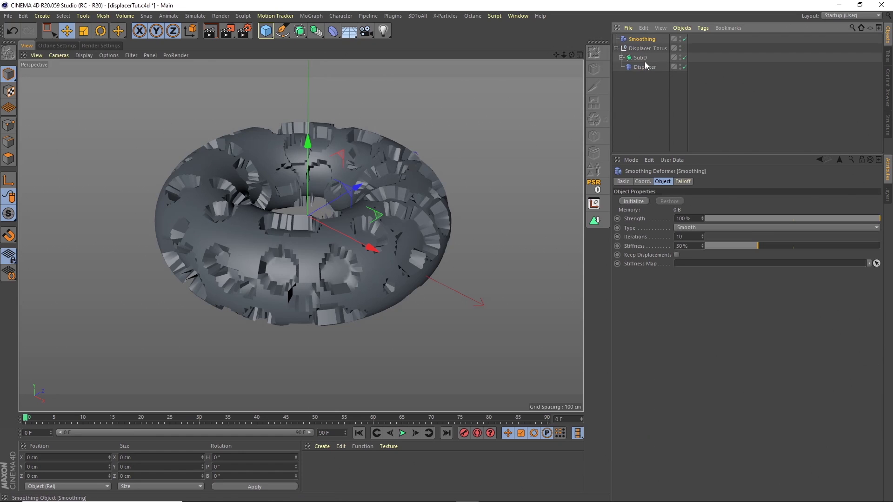
left_click_drag(645, 65, 644, 64)
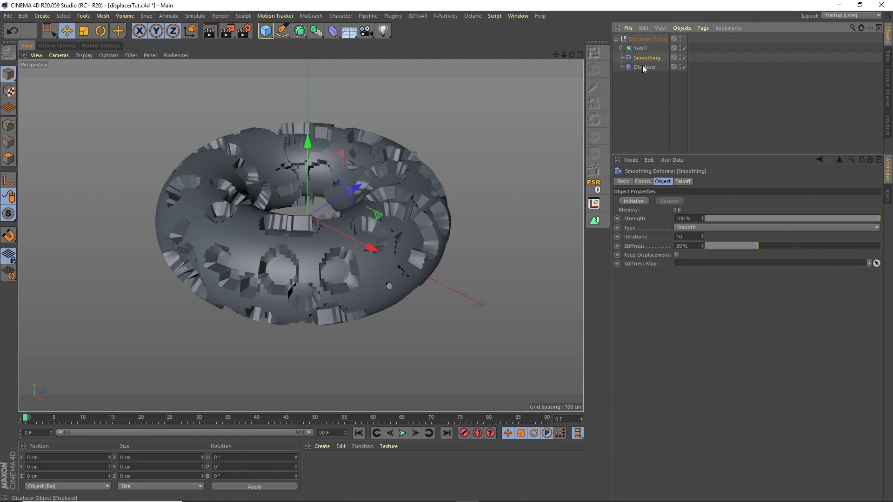
left_click_drag(644, 69, 640, 55)
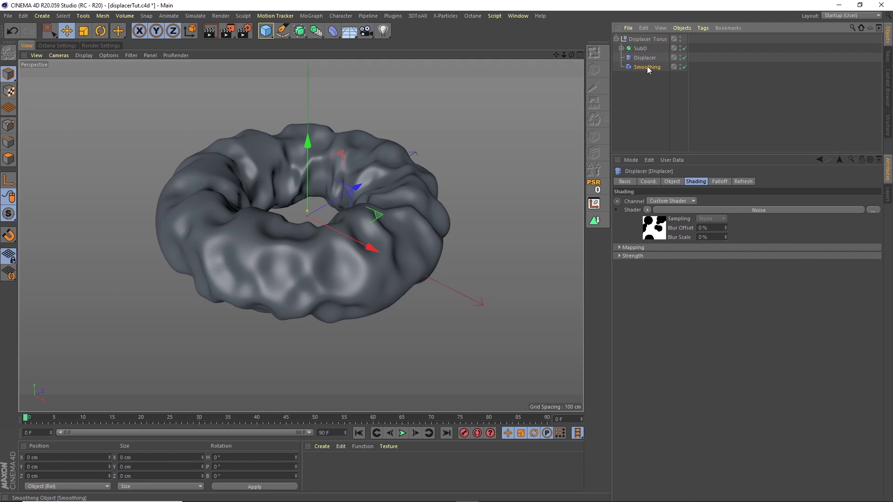
left_click(646, 66)
left_click_drag(758, 246, 763, 247)
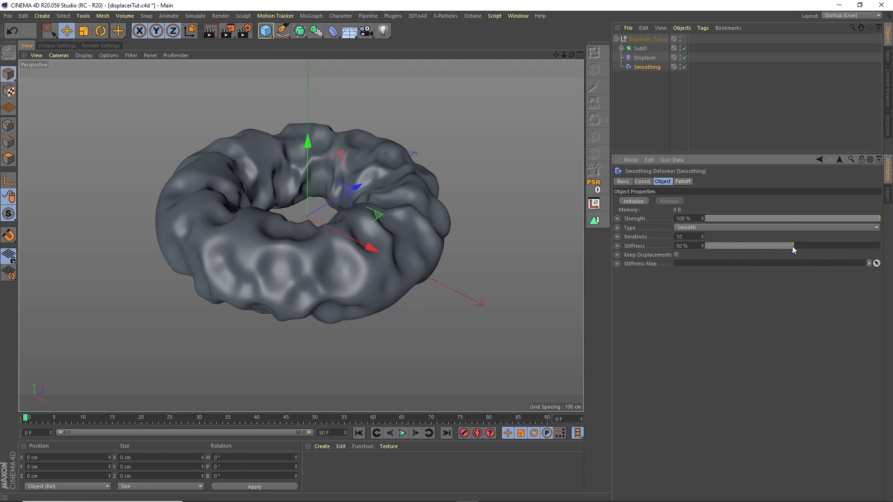
left_click(648, 116)
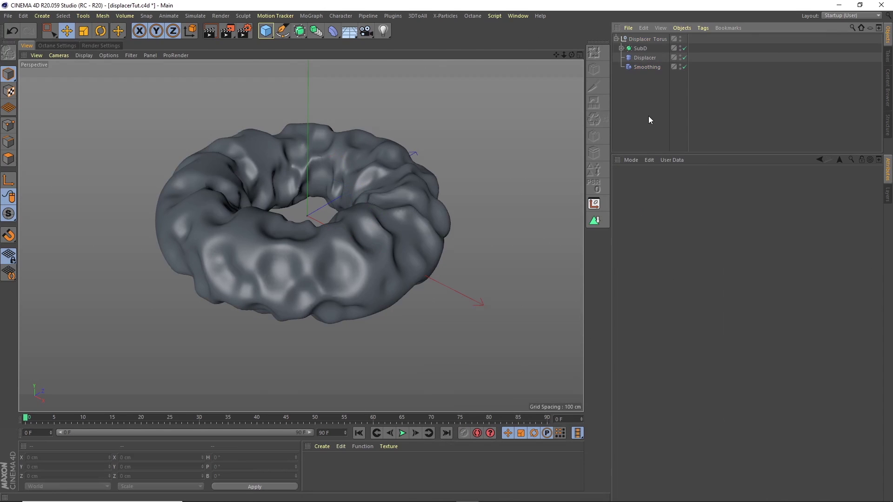
Set the SubD object's Subdivision Editor value to 3
left_click(651, 48)
double_click(689, 210)
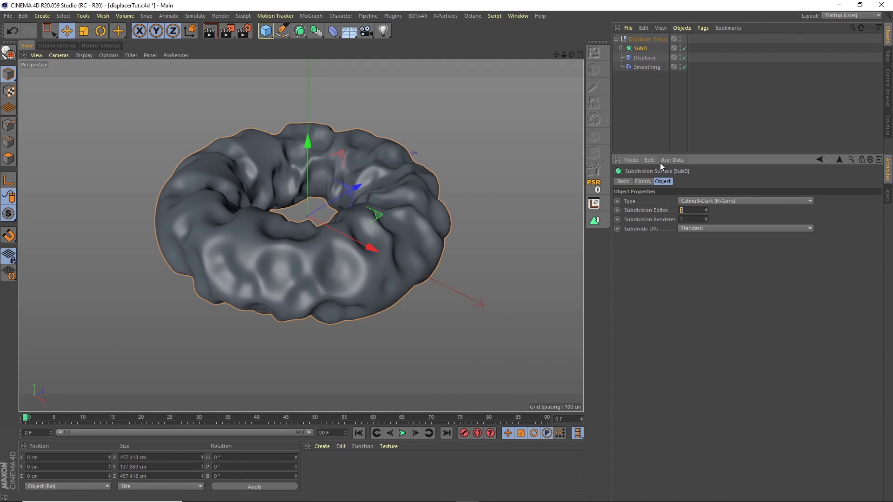
type("3")
key("Return")
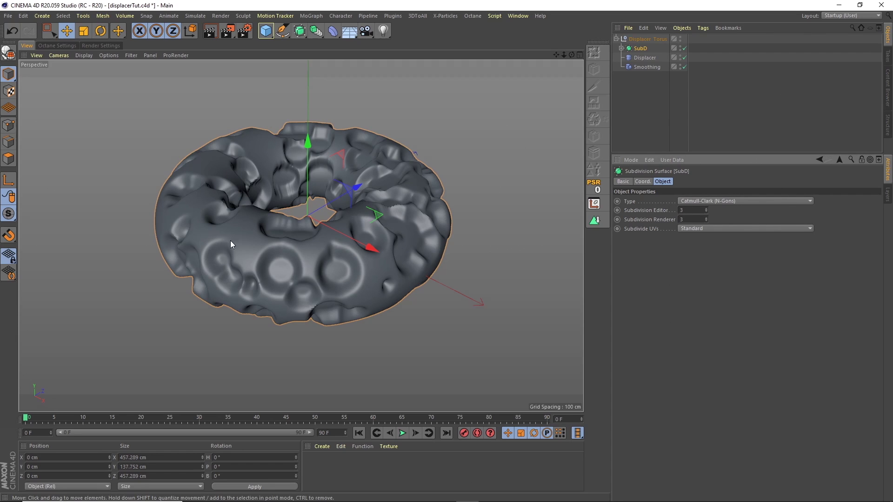
Preview playback, then set the render output frame rate to 25
left_click(403, 433)
left_click(403, 434)
left_click(87, 55)
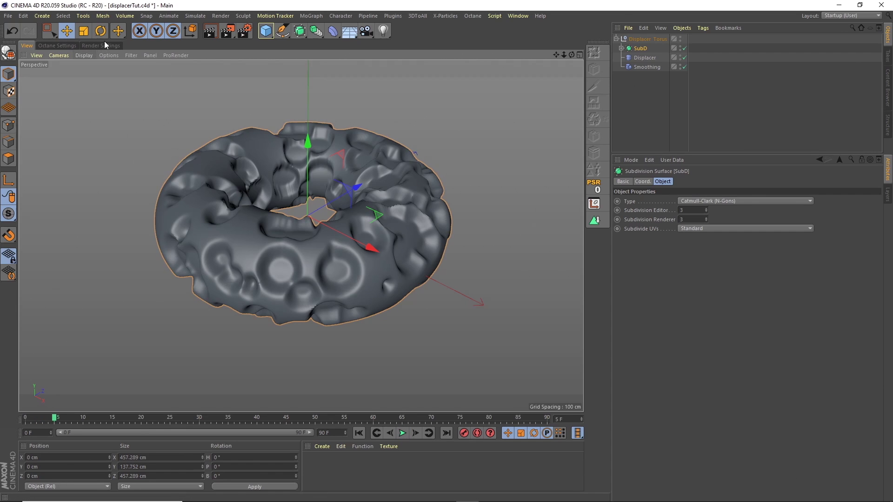
left_click(106, 46)
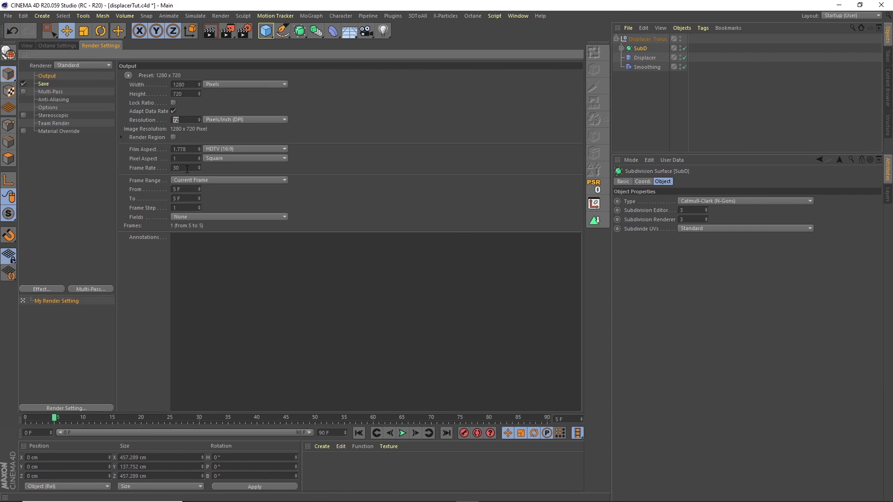
type("25")
key("Return")
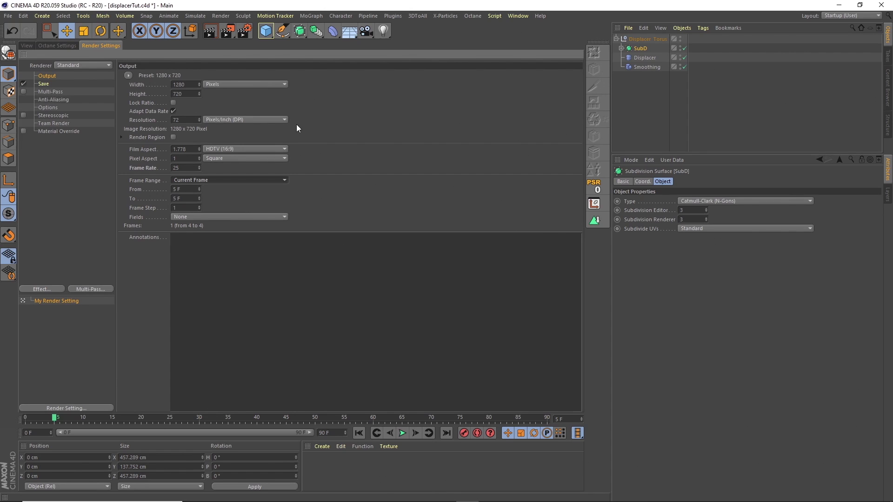
left_click(27, 46)
Set the project FPS to 25 and Maximum Time to 100 F
left_click(23, 16)
left_click(54, 131)
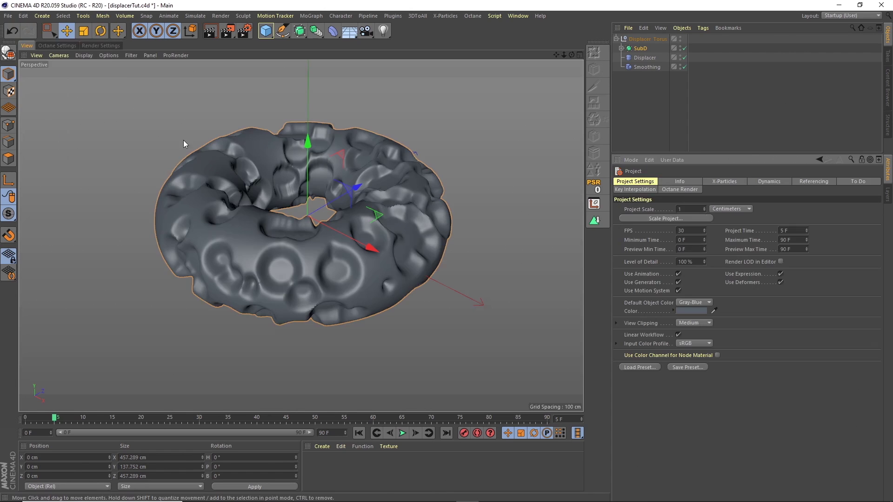
double_click(690, 230)
type("25")
key("Tab")
key("Tab")
type("100")
key("Tab")
key("Tab")
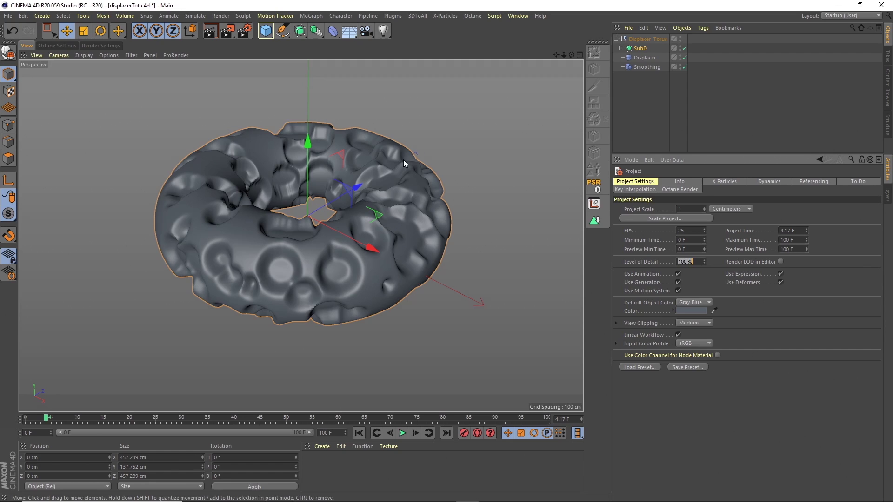
Animate the Displacer's Noise shader at speed 1 with a Loop Period of 4
left_click(501, 335)
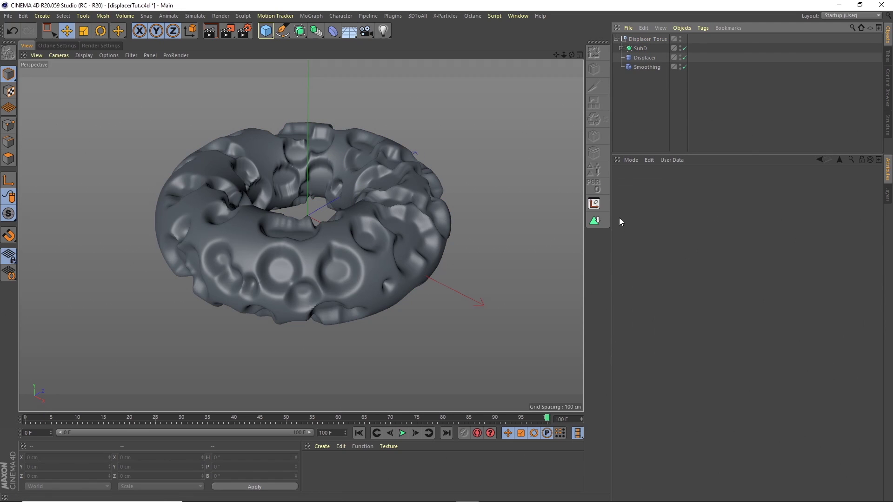
left_click(644, 58)
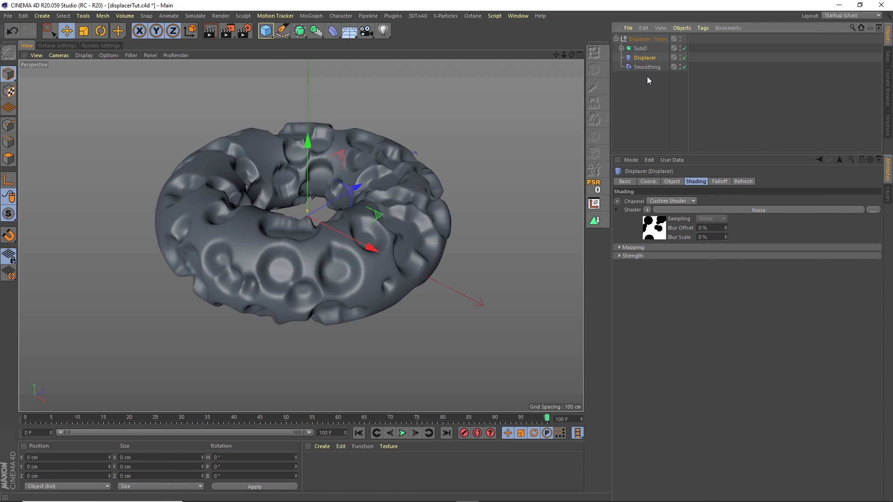
left_click(658, 234)
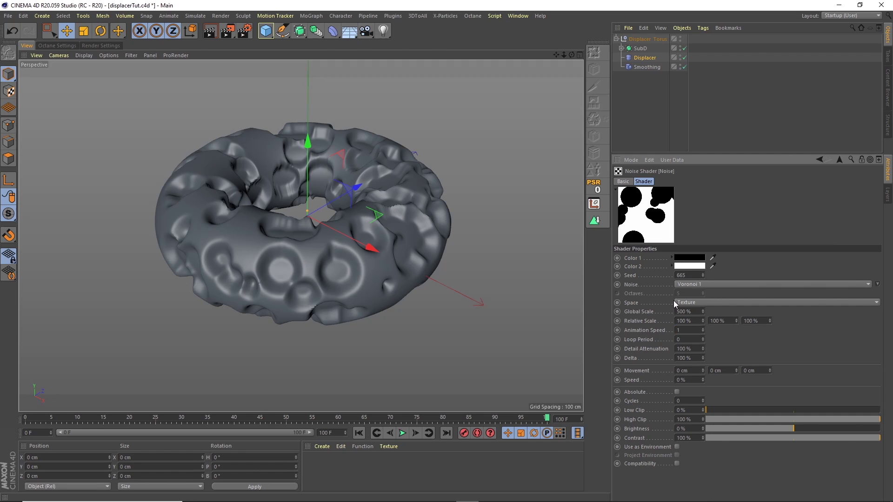
left_click(678, 340)
type("4")
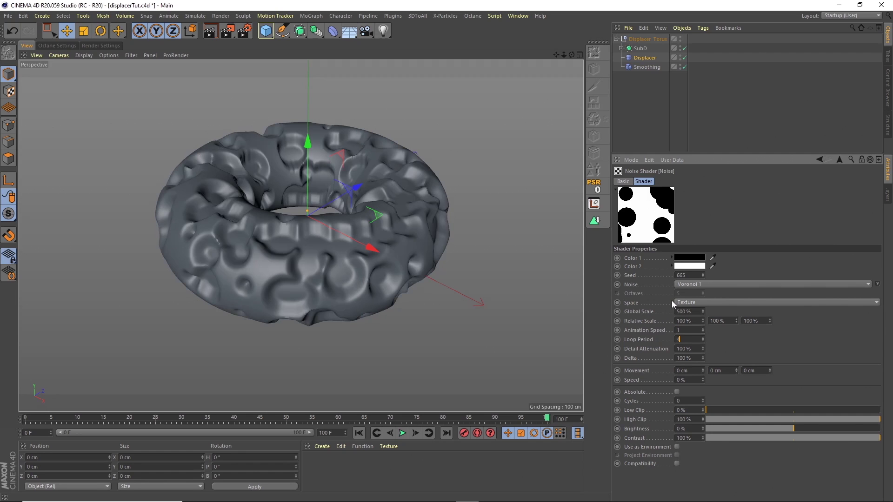
key("Tab")
left_click(686, 340)
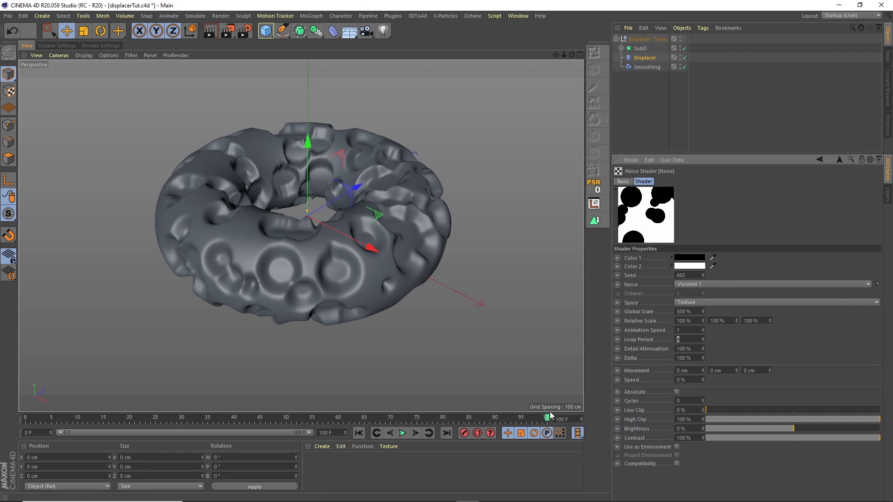
Play the timeline to preview the shifting noise displacement
left_click(389, 431)
left_click(402, 432)
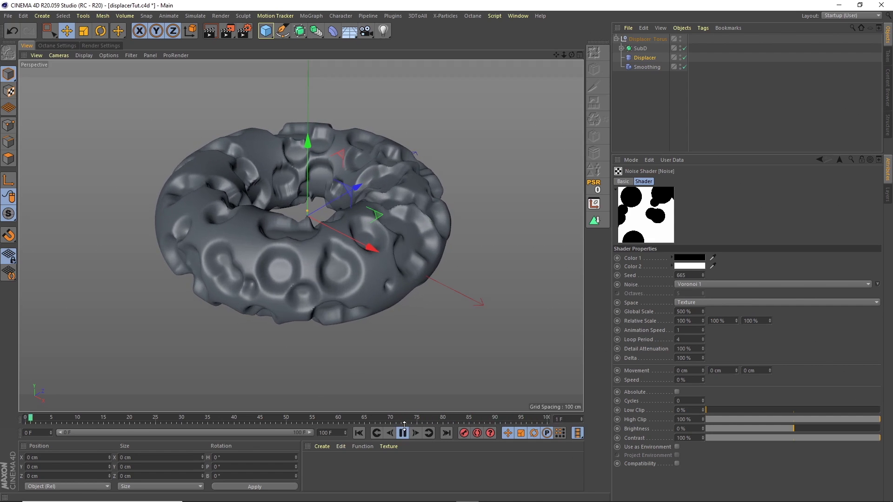
left_click(403, 434)
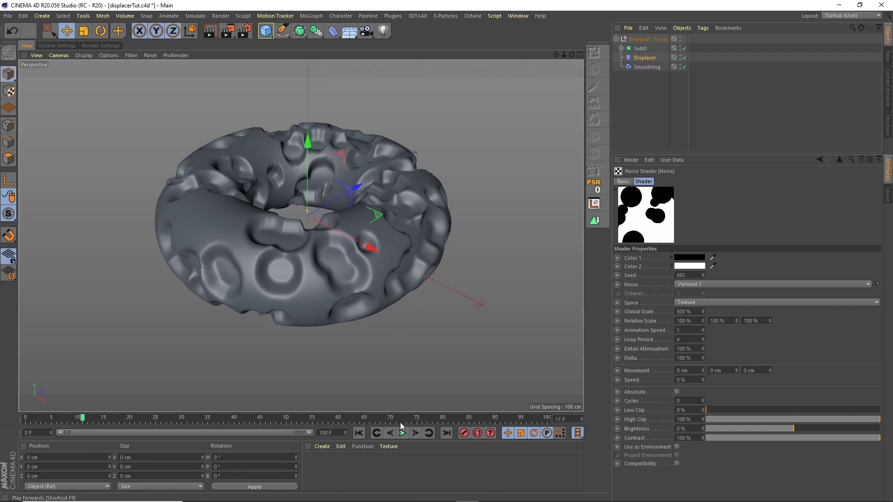
Set SubD's Subdivision Editor to 3 and reselect the Displacer after viewing the reference render
left_click(641, 49)
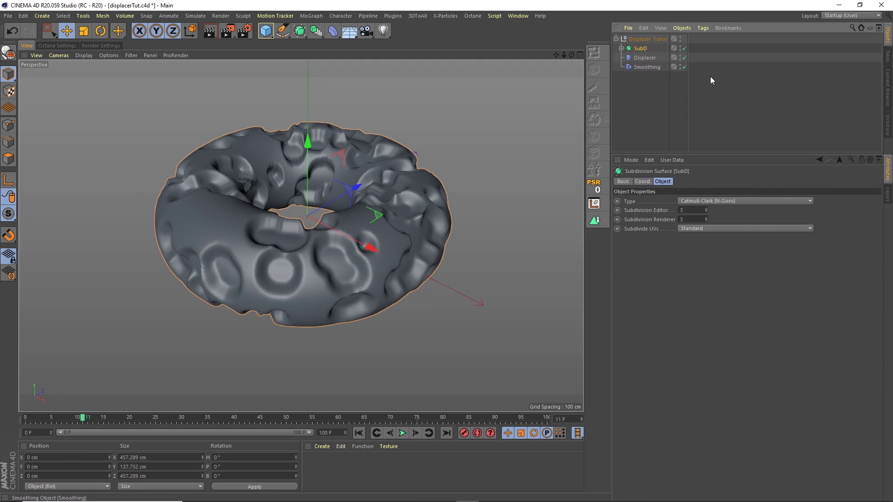
left_click(693, 211)
left_click(402, 433)
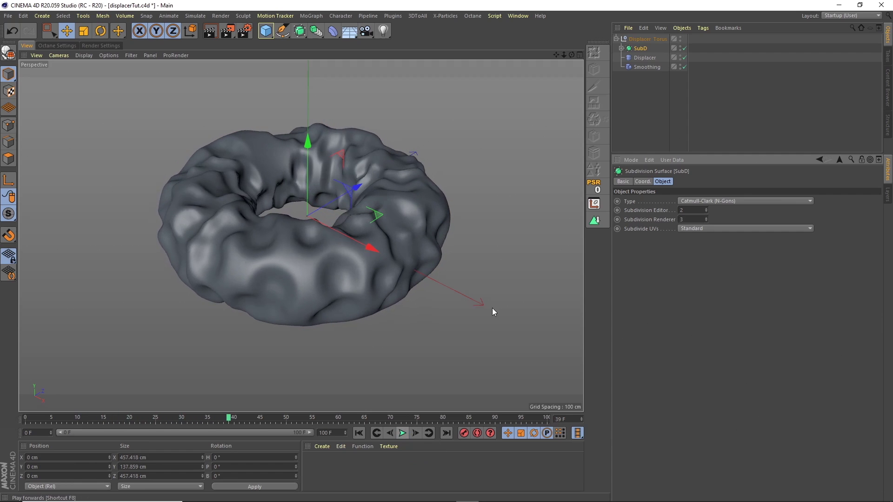
key("F8")
type("3")
key("Tab")
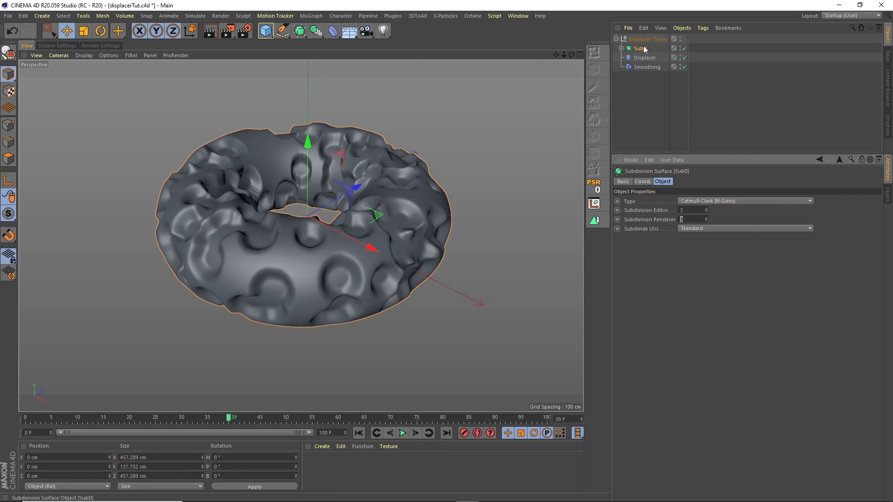
left_click(644, 58)
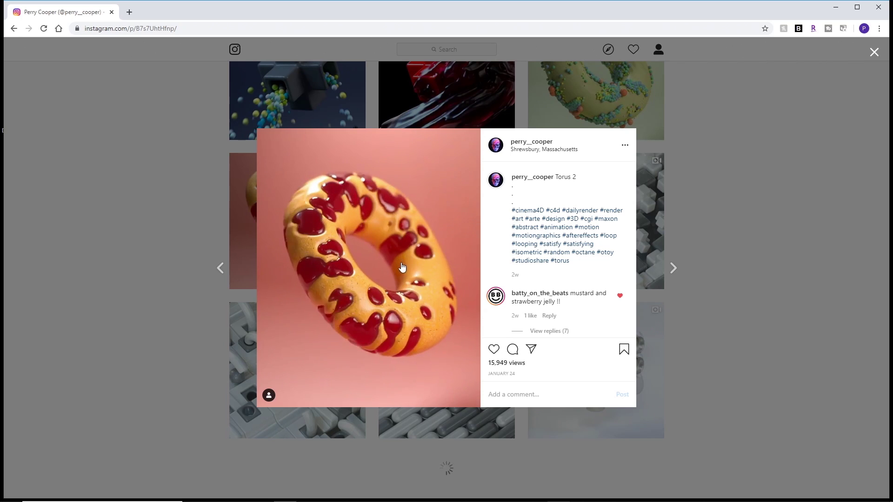
left_click(835, 7)
Rename the Displacer Torus group to Torus Positive
left_click(470, 492)
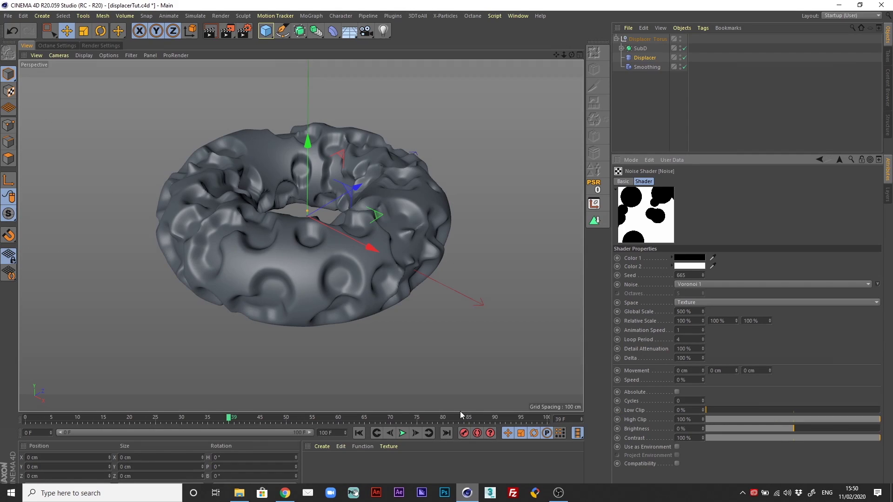
left_click(644, 37)
double_click(647, 39)
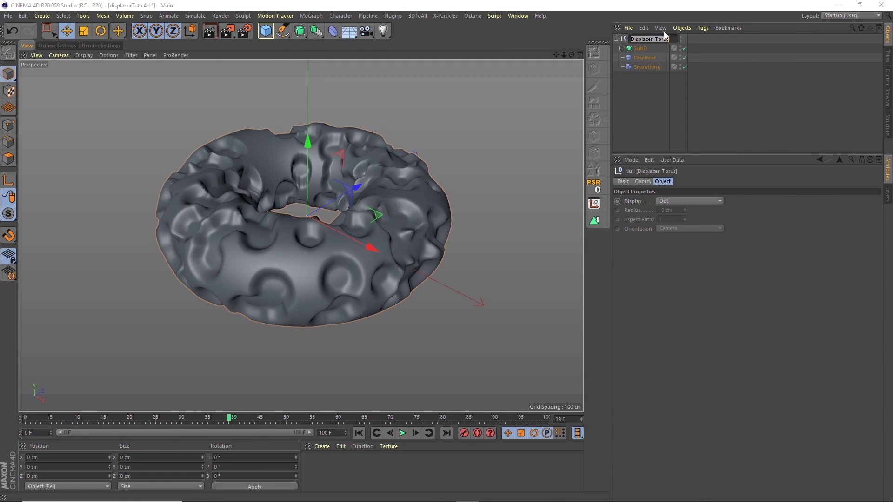
type("Torus P")
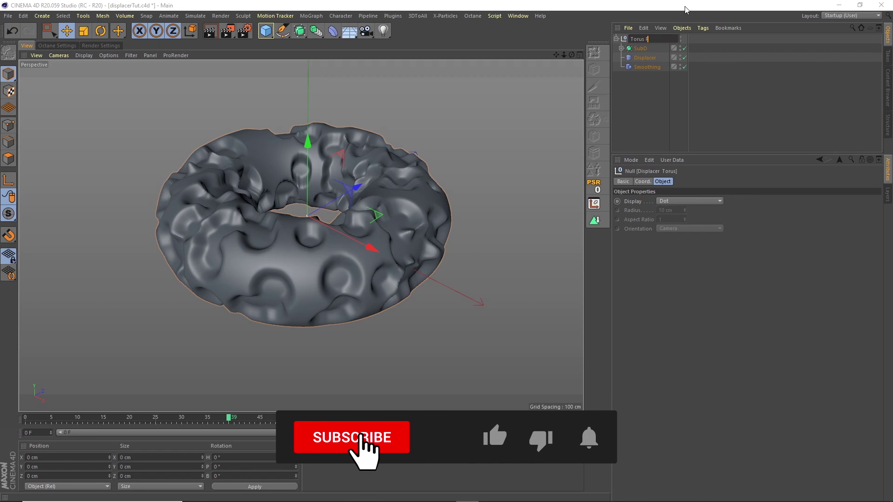
type("osit")
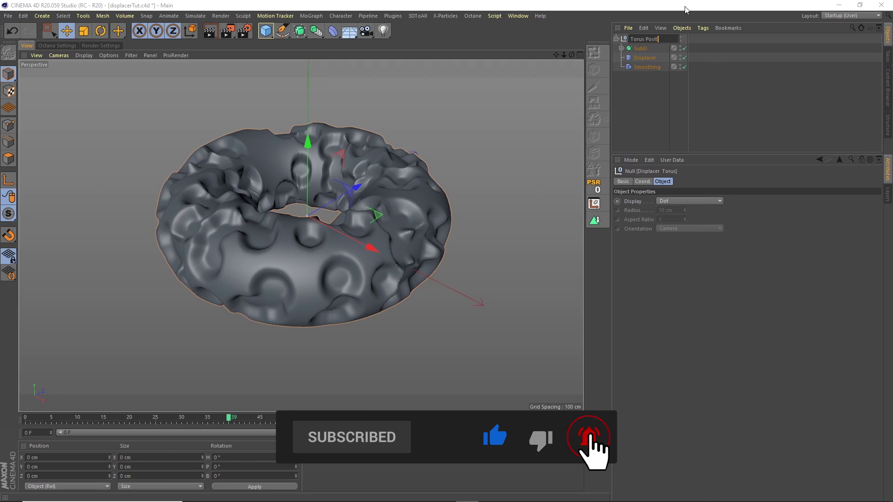
key("Escape")
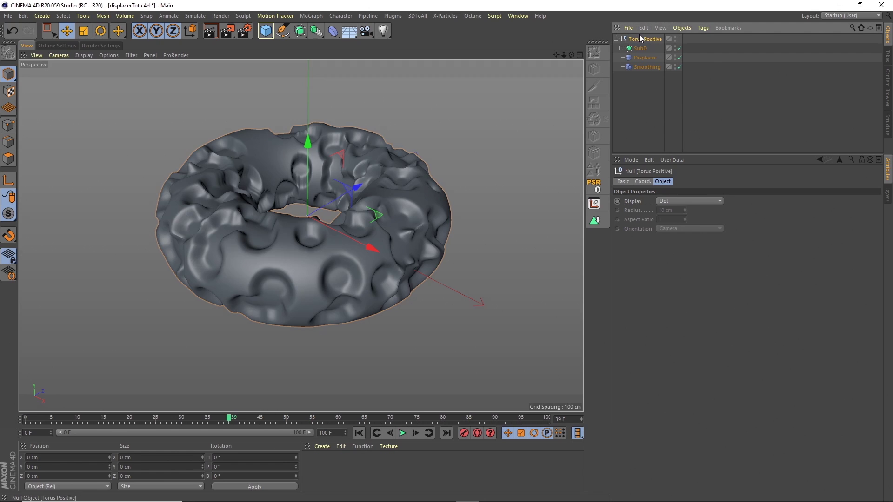
Duplicate the Torus Positive group and rename the copy Torus Negative
left_click(645, 39)
key("ctrl+c")
key("ctrl+v")
double_click(649, 38)
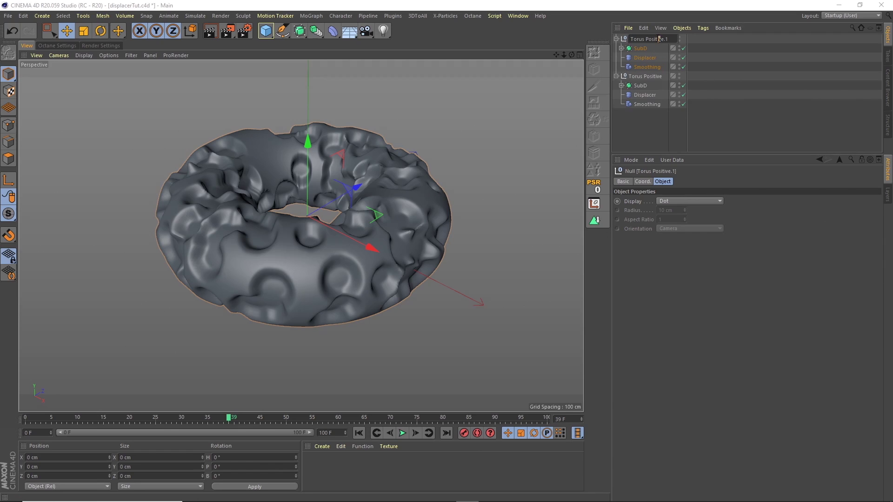
left_click_drag(649, 41, 673, 11)
type("Negative")
key("Return")
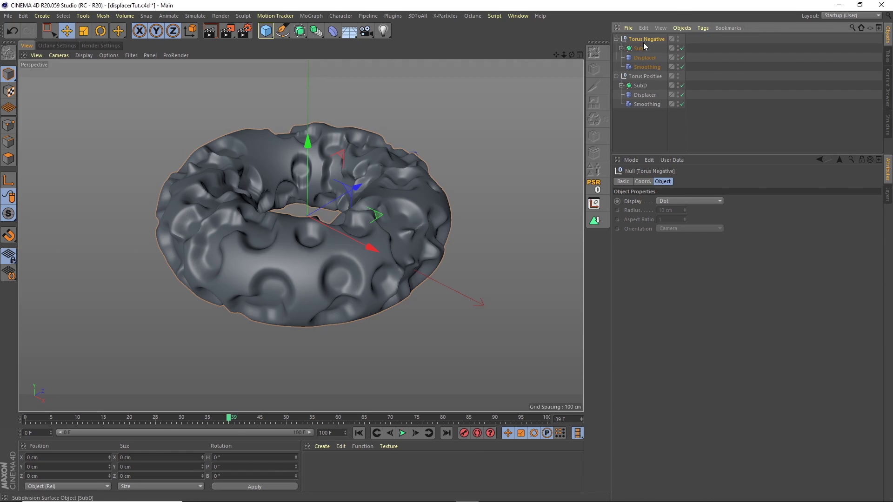
Set the Torus Negative Displacer's noise Color 1 to white and Color 2 to black
left_click(642, 57)
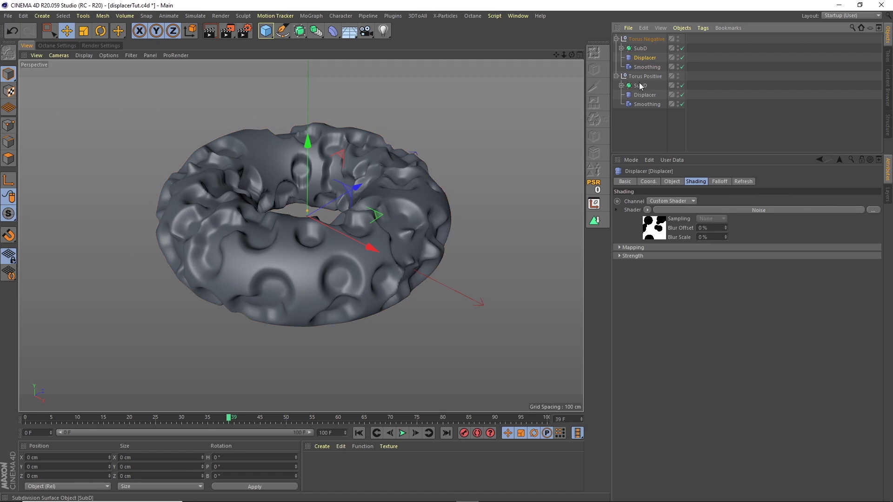
left_click(657, 226)
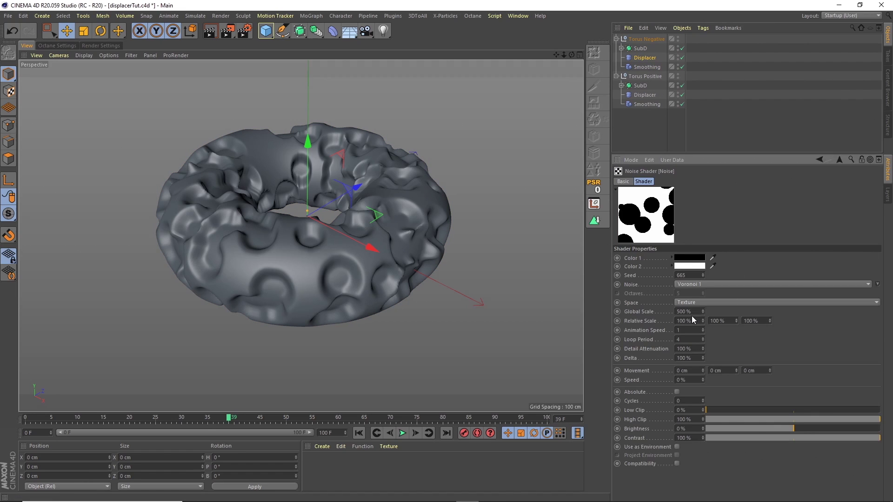
left_click(695, 263)
left_click(679, 292)
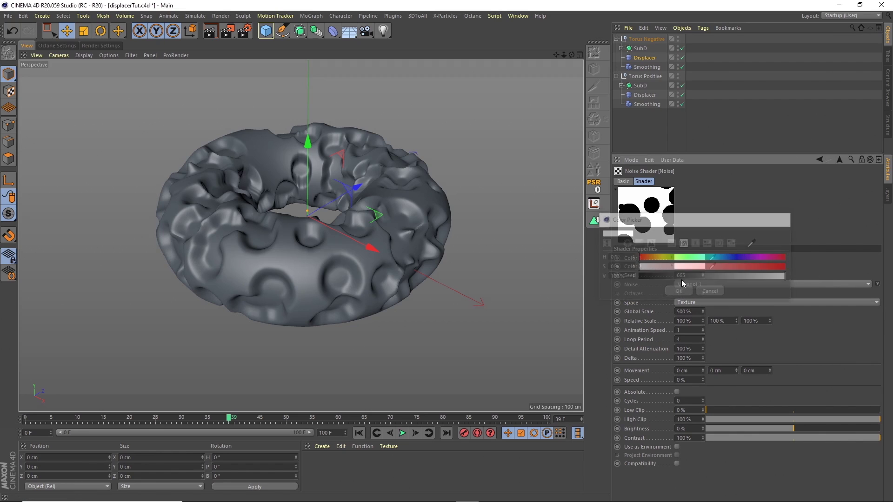
left_click(689, 273)
left_click_drag(688, 282, 636, 284)
left_click(676, 299)
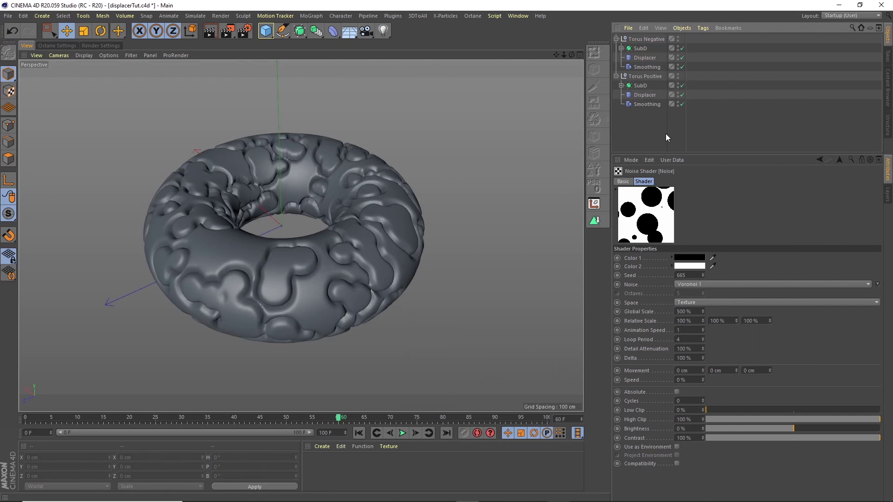
Raise the noise brightness on Torus Positive's Displacer shader
left_click(645, 96)
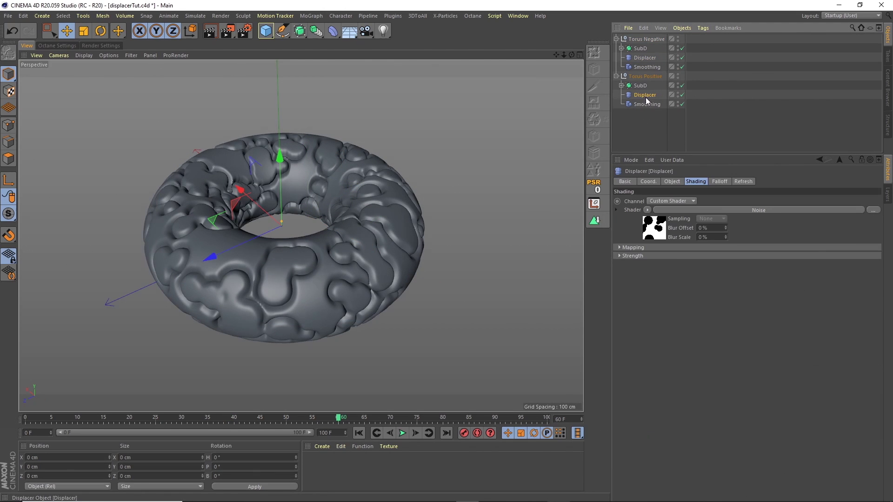
left_click(659, 226)
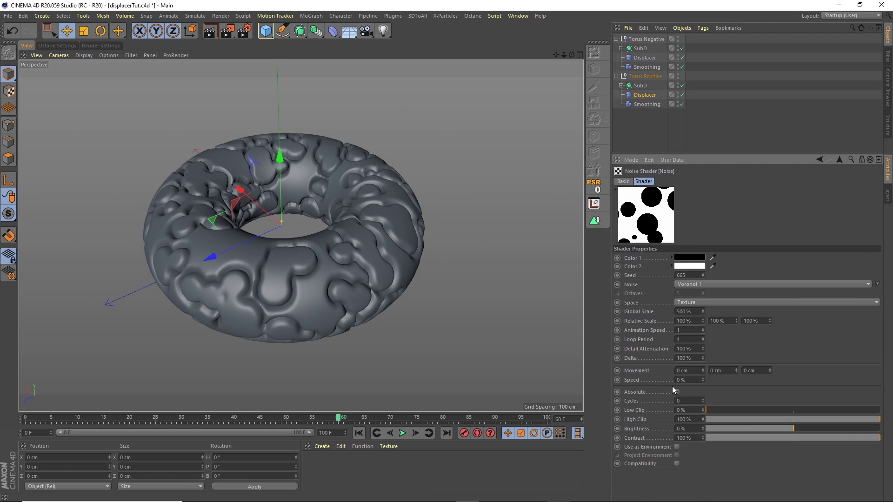
left_click_drag(796, 428, 801, 427)
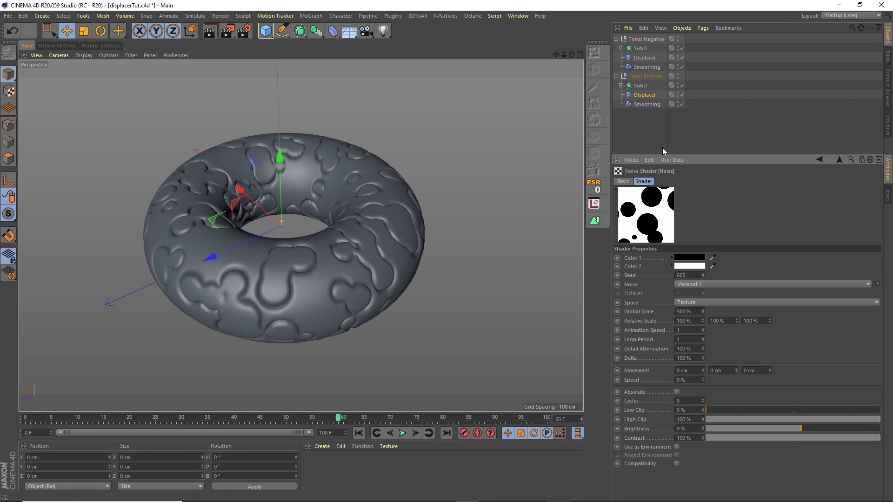
Set Torus Positive's Displacer height to 7 cm, after trying 5 cm
left_click(646, 95)
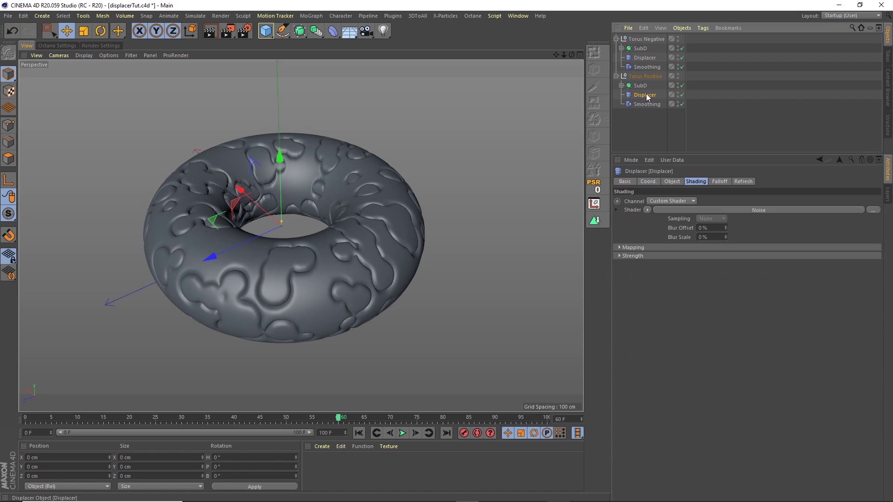
left_click(672, 182)
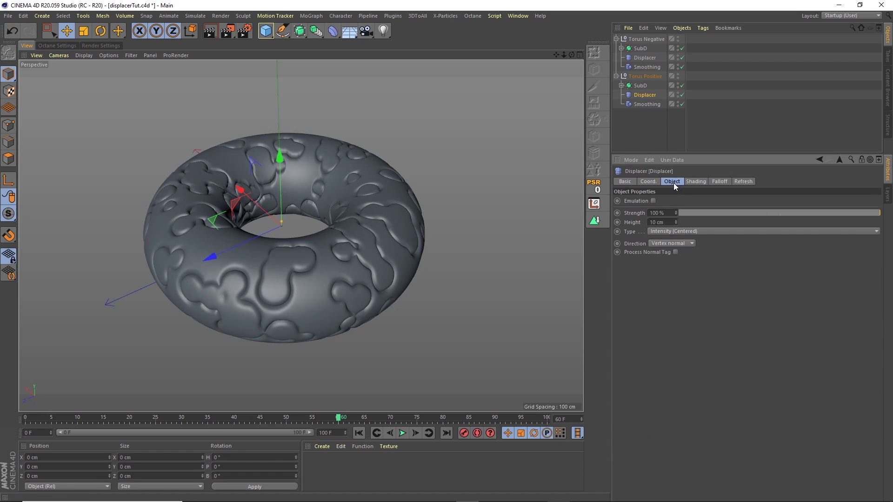
left_click(665, 222)
type("5")
key("Return")
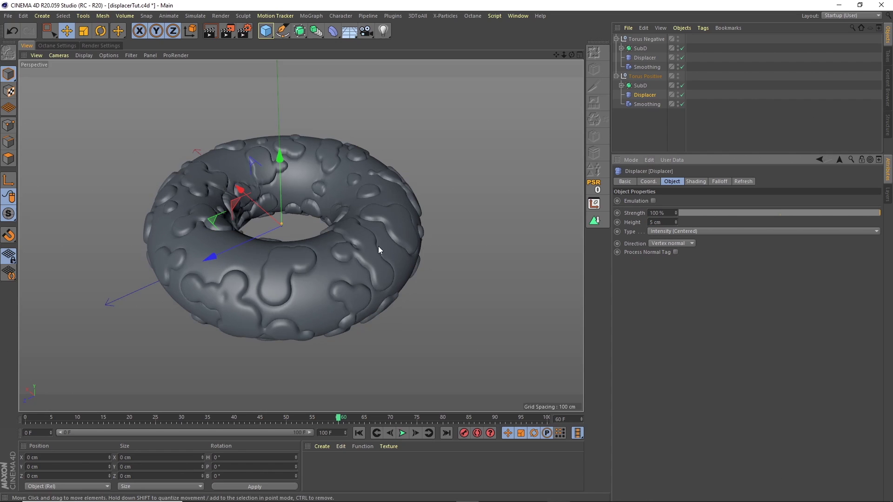
left_click(662, 222)
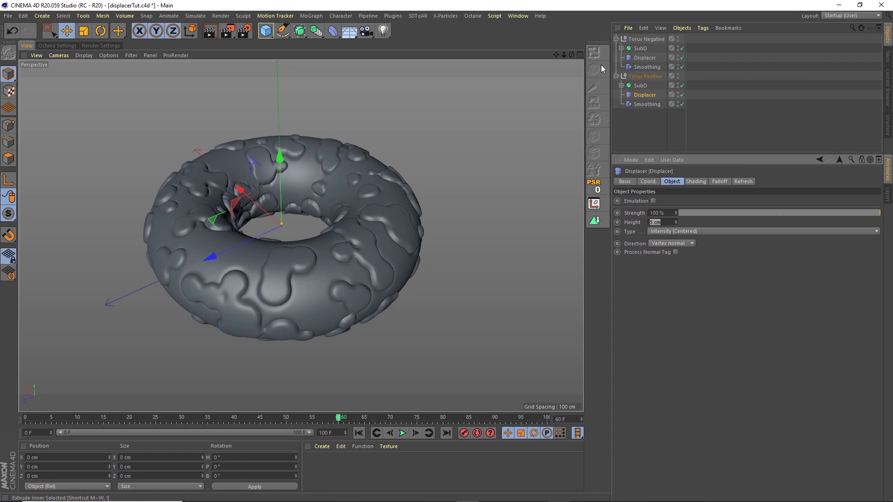
type("7")
key("Return")
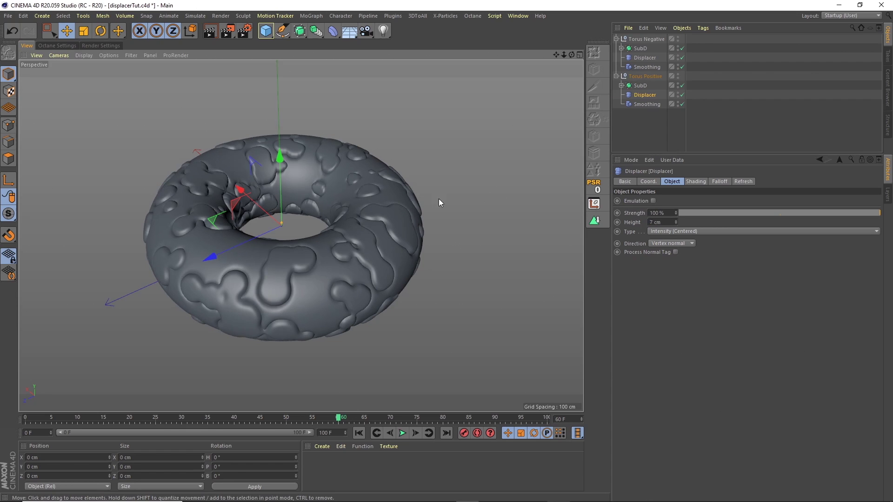
middle_click_drag(442, 199, 450, 171, "alt")
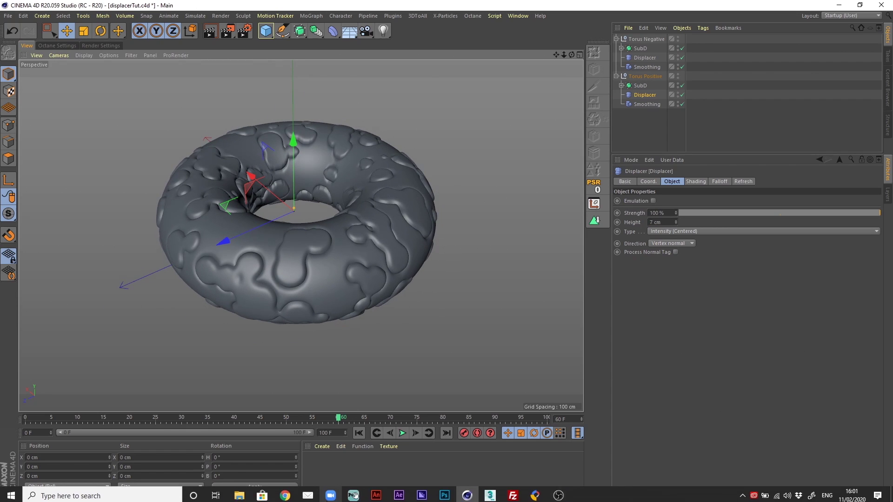
left_click(285, 493)
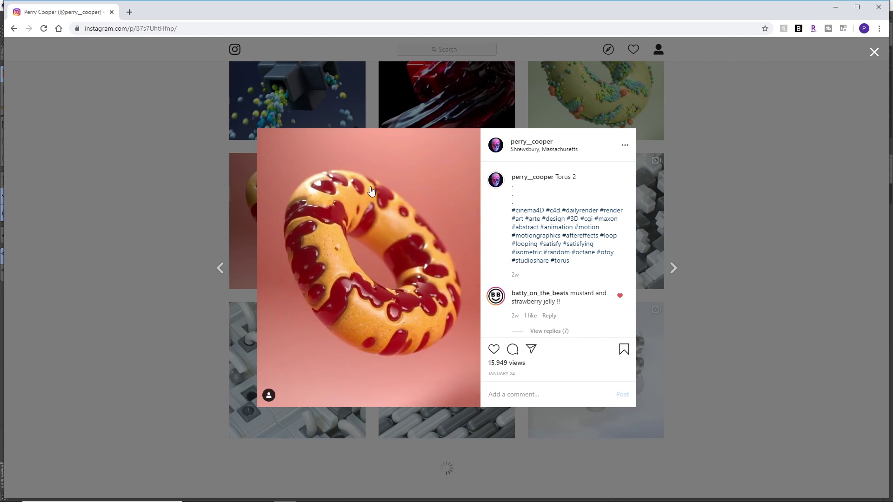
left_click(838, 7)
left_click(402, 433)
left_click(403, 433)
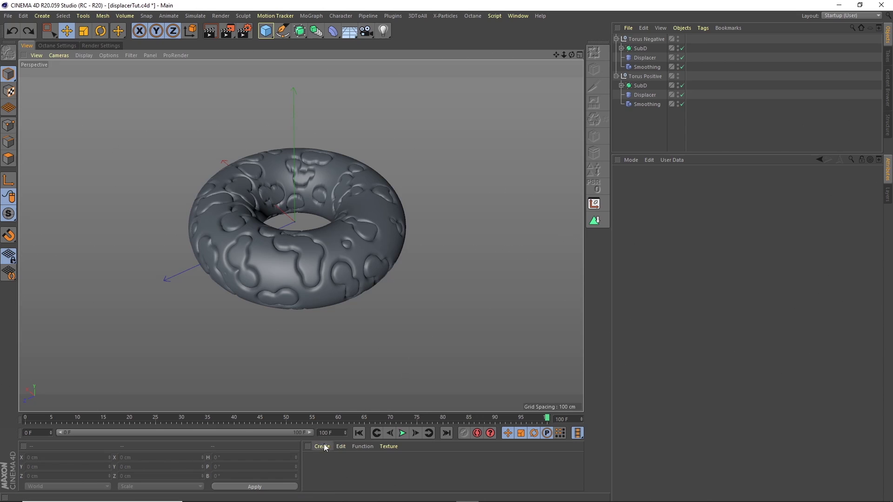
Create a new default material 'Mat' and apply it to Torus Negative
left_click(321, 446)
left_click(340, 339)
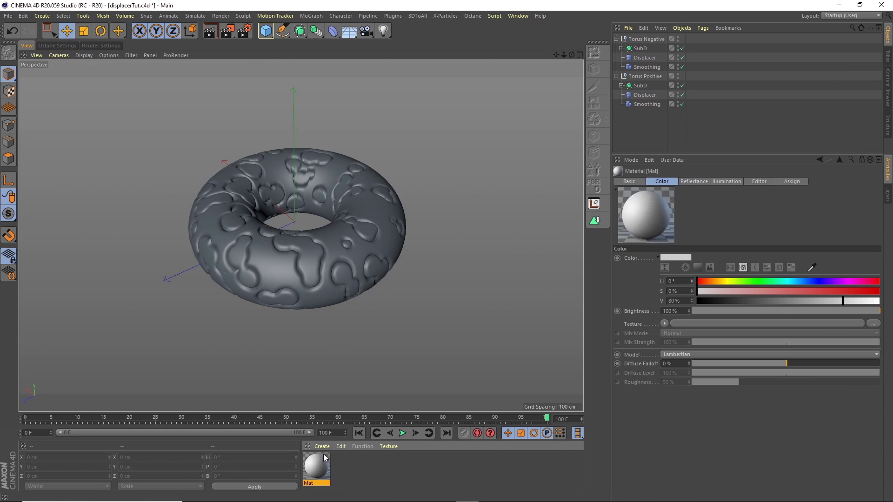
double_click(323, 460)
left_click_drag(319, 467, 487, 269)
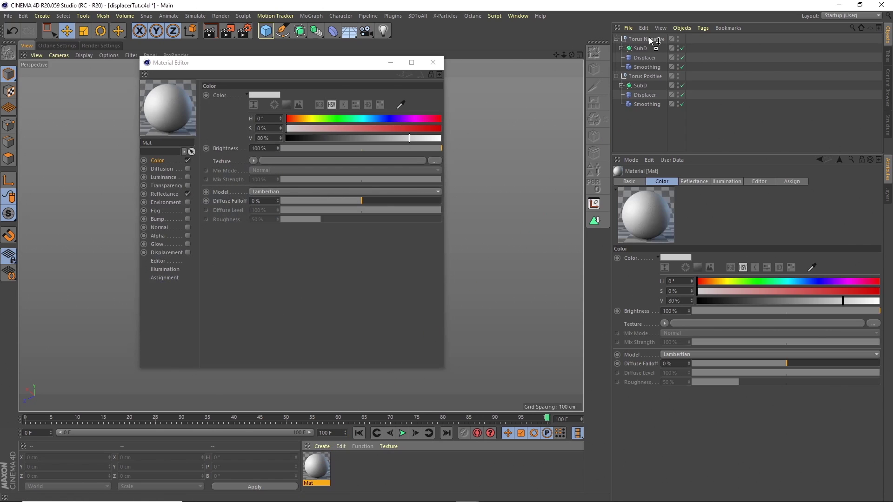
left_click_drag(639, 48, 644, 39)
left_click(432, 62)
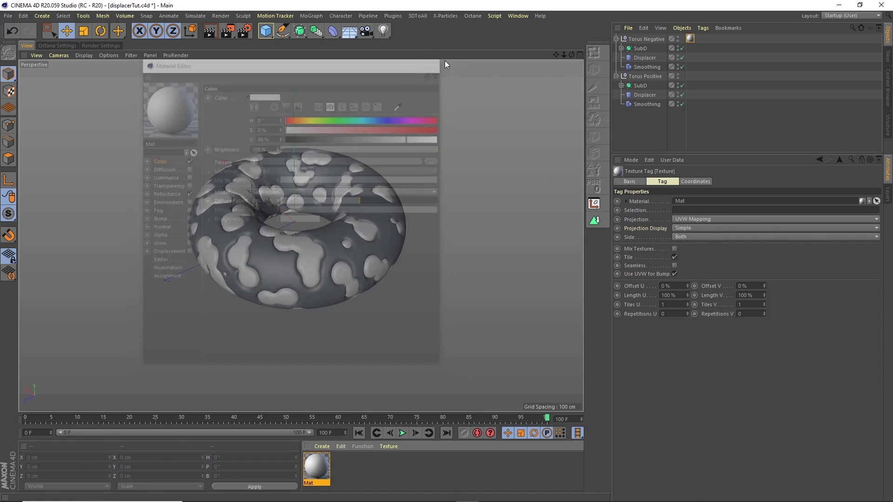
Briefly play the animation to preview the spotted torus, then move the view closer
left_click(402, 434)
left_click(402, 433)
right_click_drag(386, 242, 372, 216, "alt")
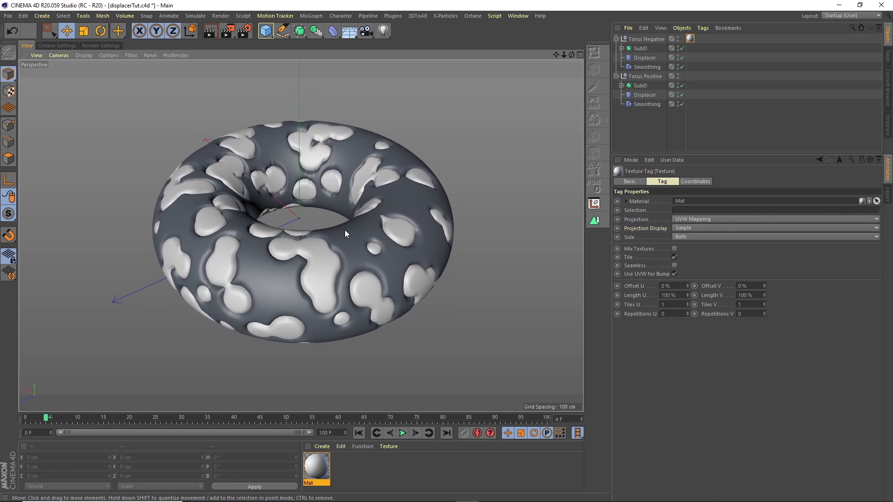
scroll(345, 227, "up", 1)
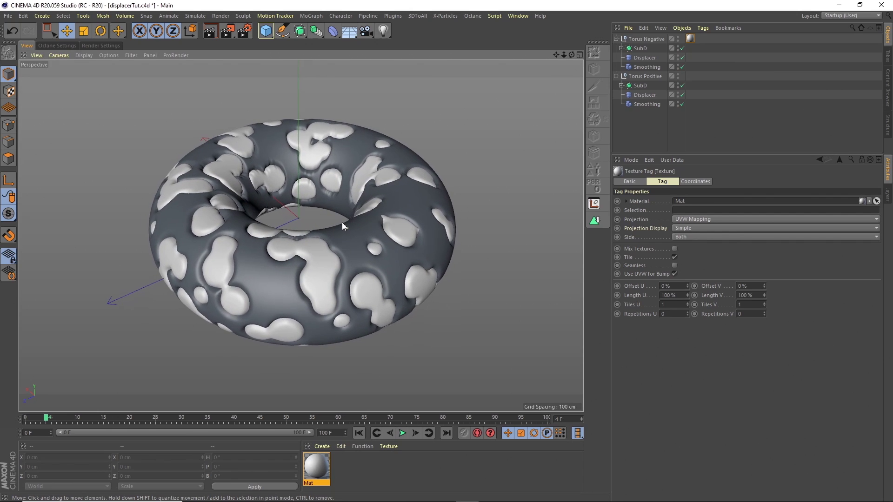
Give the displacers' noise shader Cycles 2, Absolute on and 2000 % Global Scale
left_click(645, 57)
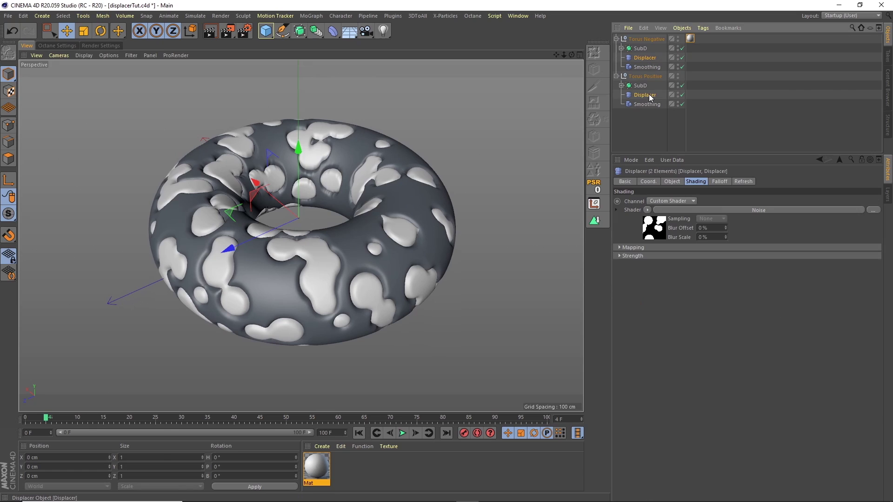
left_click(655, 234)
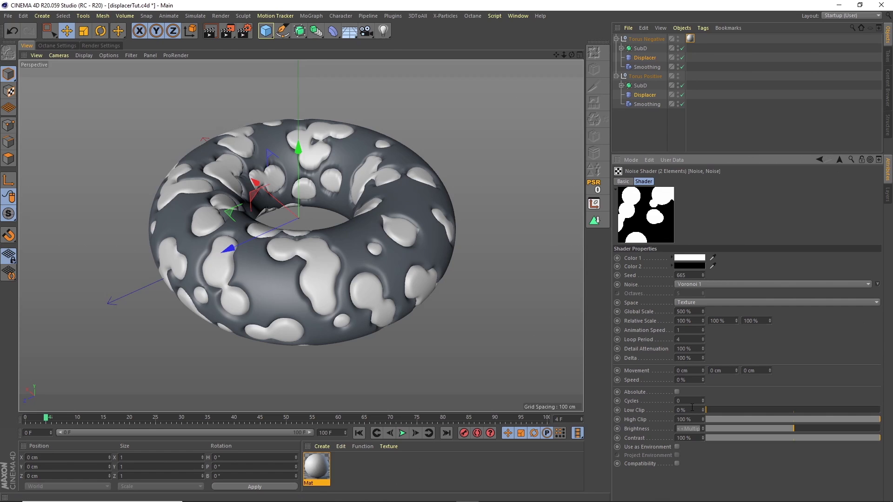
left_click(678, 400)
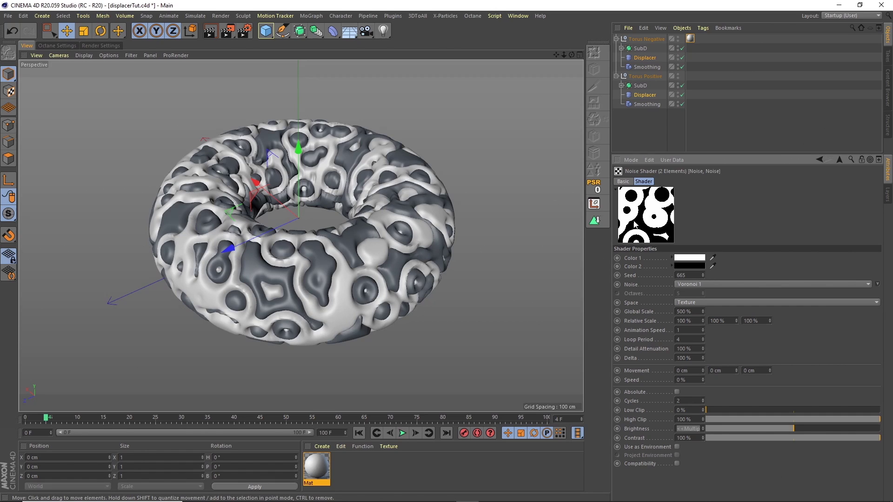
left_click(677, 391)
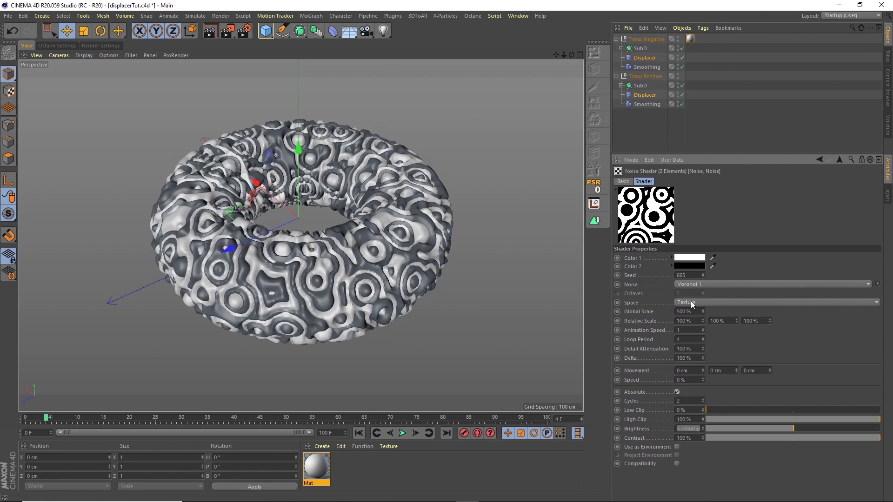
left_click(683, 311)
type("2000")
key("Return")
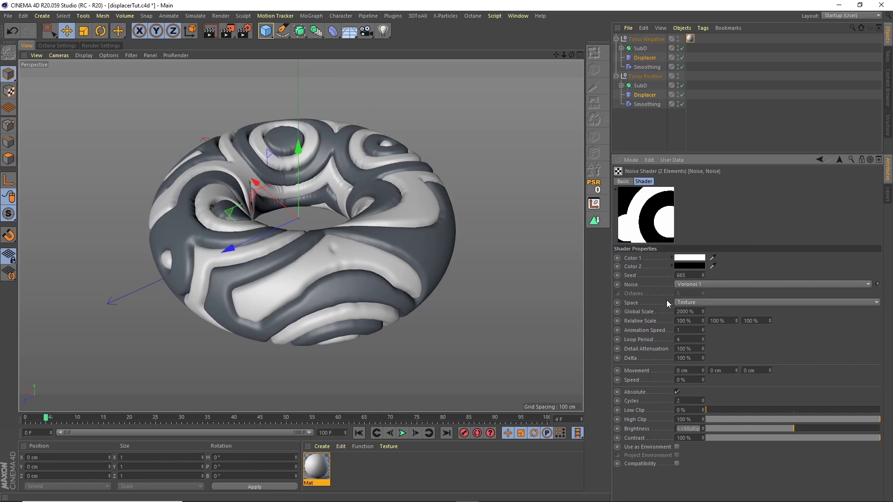
left_click(691, 303)
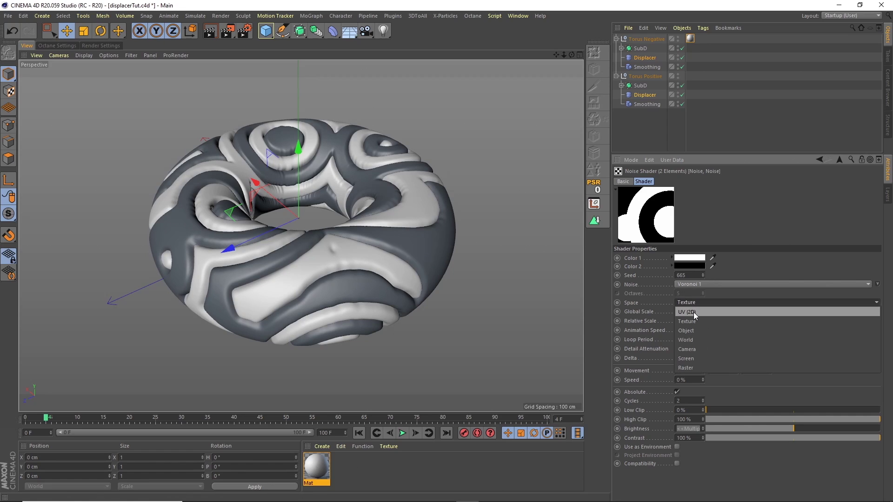
left_click(694, 311)
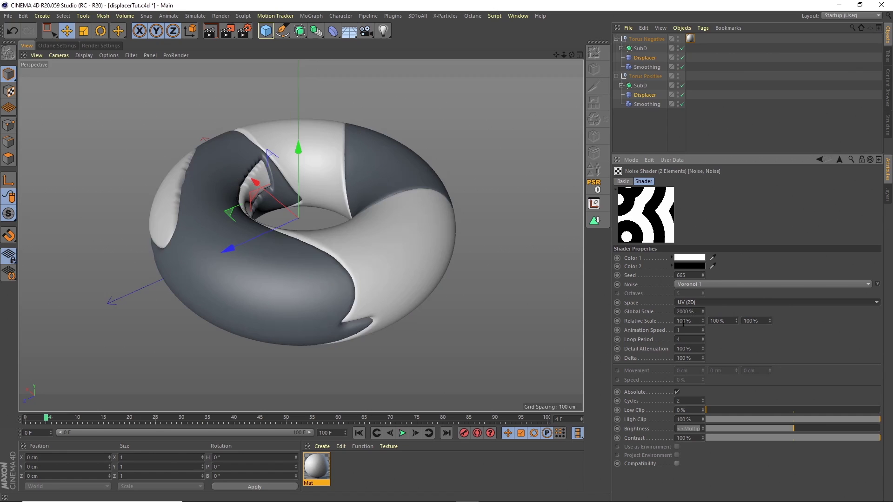
left_click(402, 433)
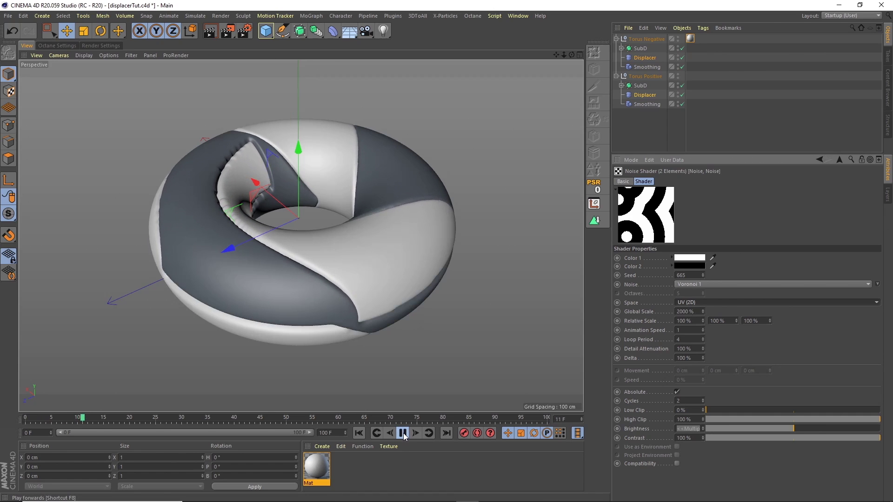
left_click(402, 434)
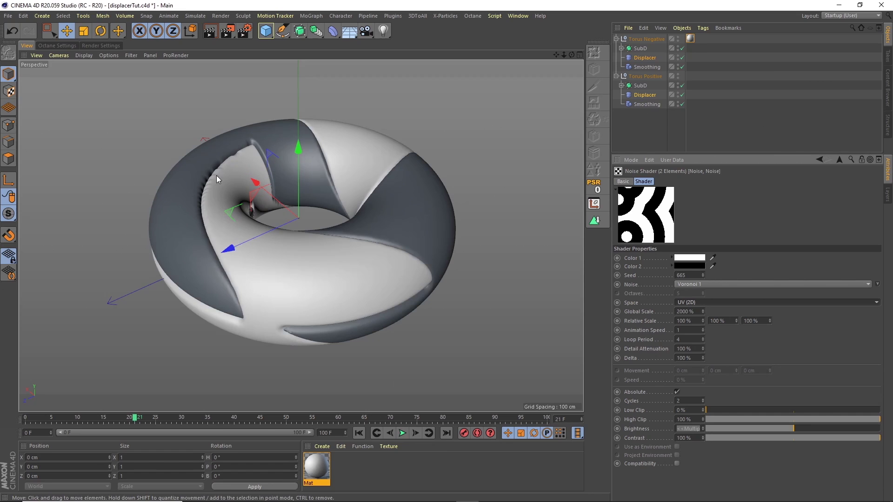
left_click(402, 433)
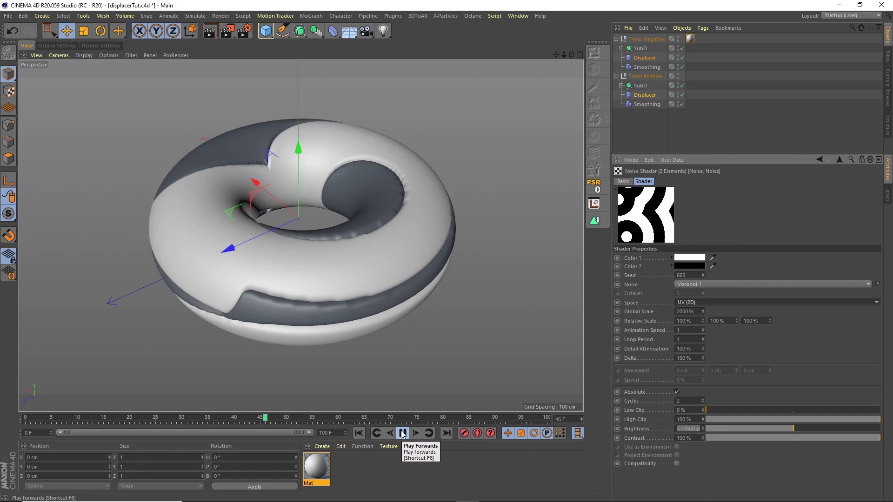
left_click(402, 434)
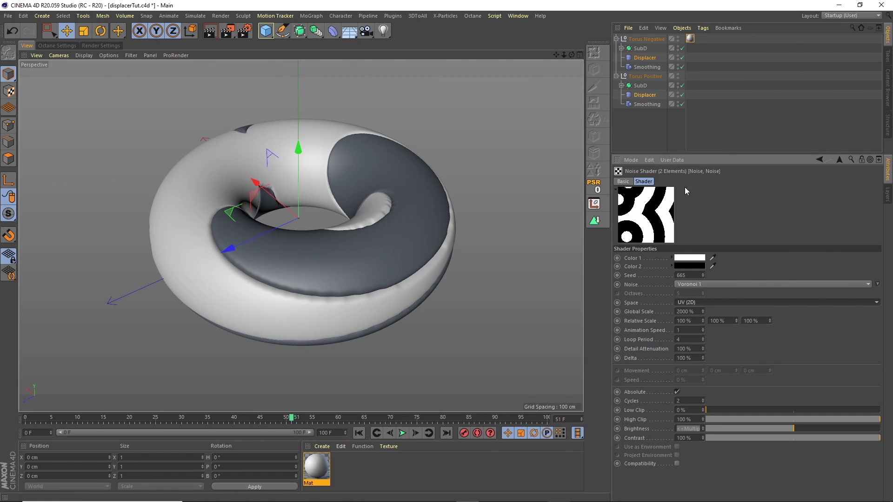
left_click(696, 305)
left_click(696, 322)
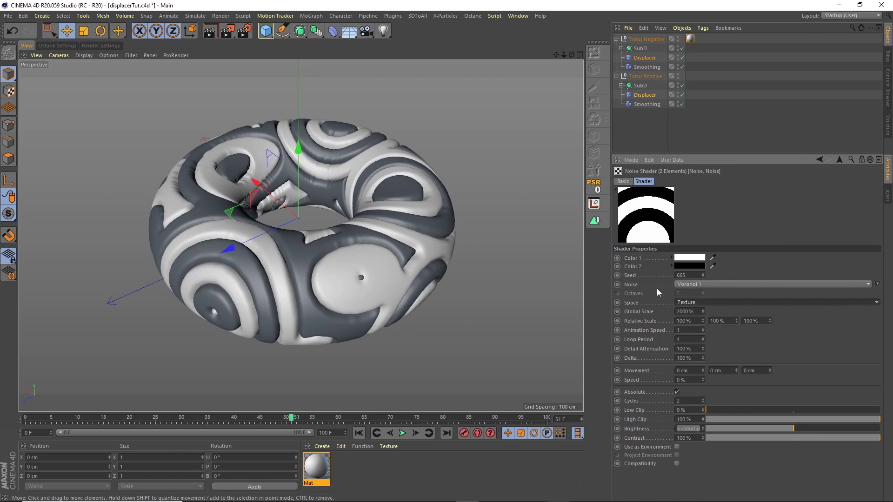
Set the noise's second Relative Scale to 10000 % and preview the stretched bands in playback
left_click(716, 321)
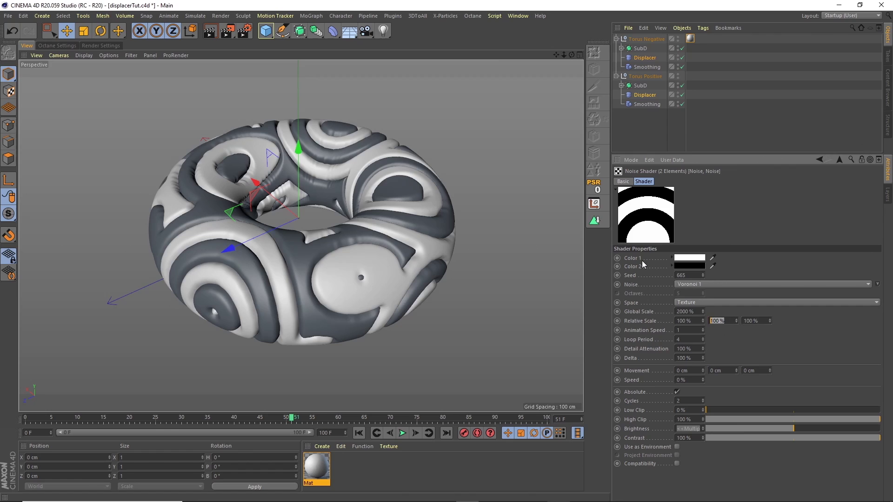
type("10000")
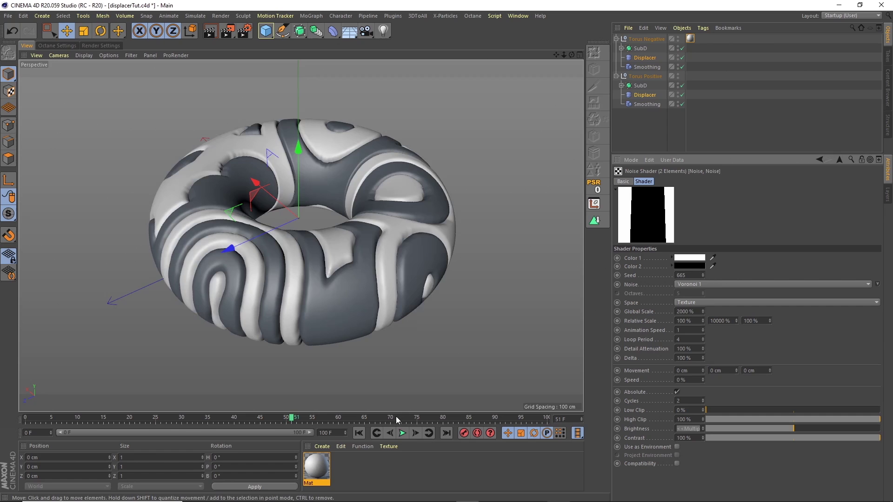
left_click(402, 433)
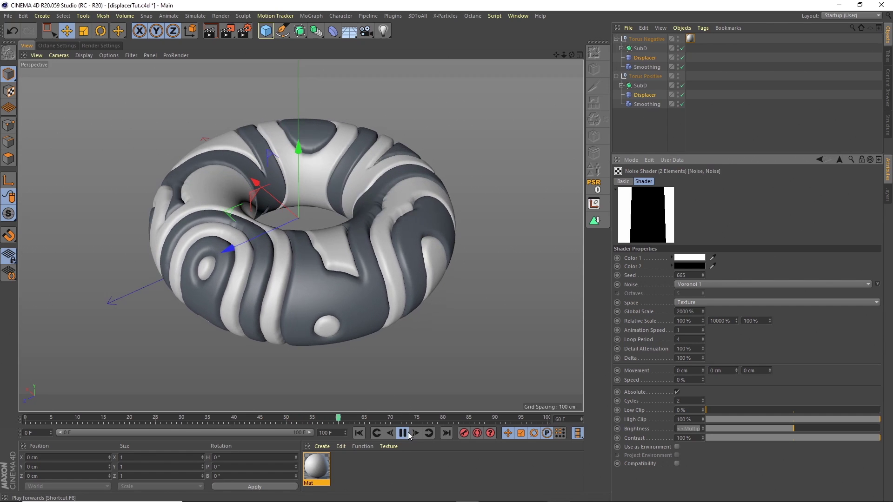
left_click(403, 434)
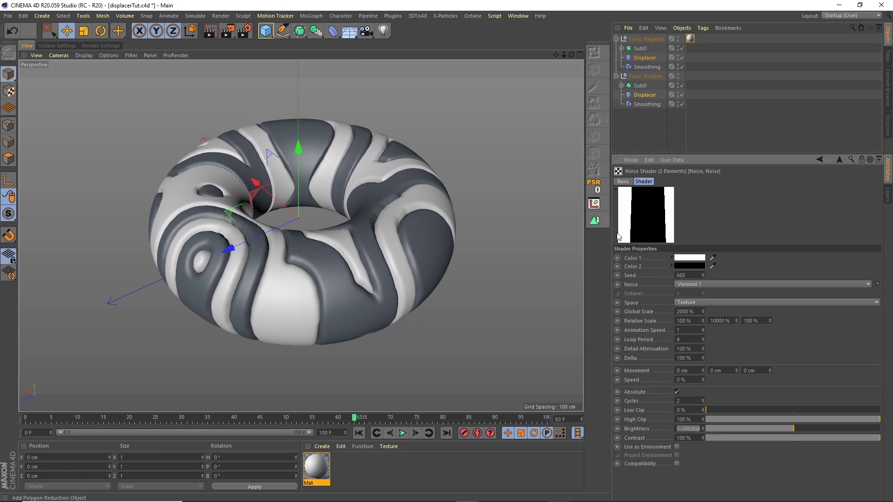
Switch the noise type to Voronoi 3, after trying Voronoi 1 and 2, and preview it
left_click(688, 285)
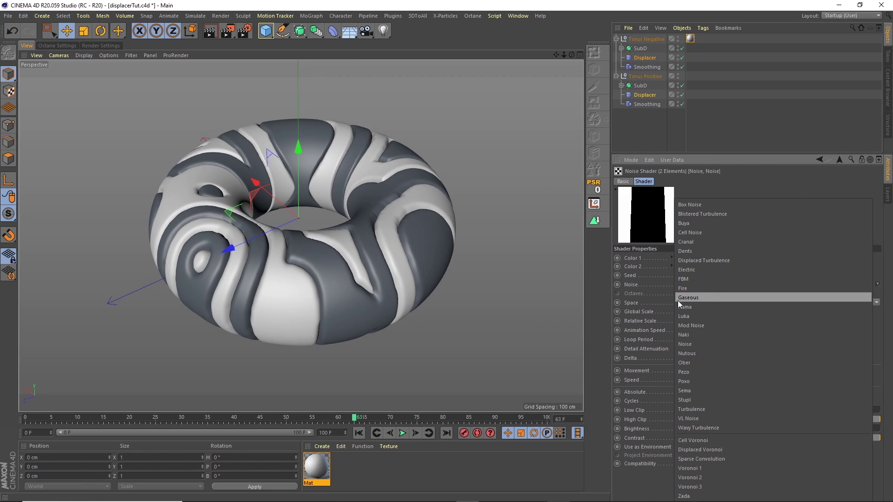
left_click(692, 468)
left_click(713, 286)
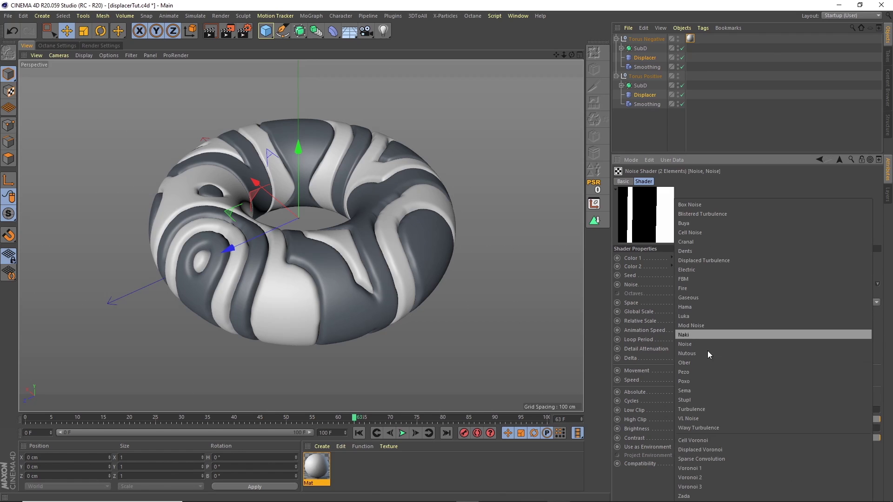
left_click(703, 475)
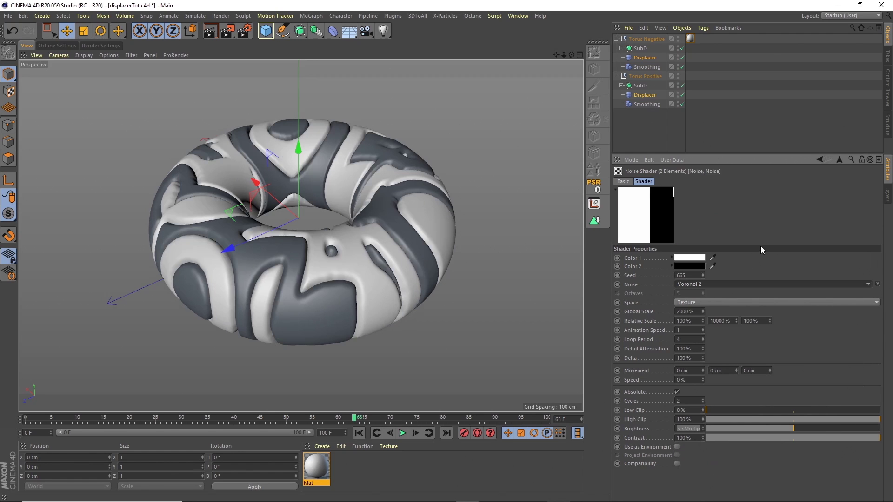
left_click(697, 287)
left_click(699, 483)
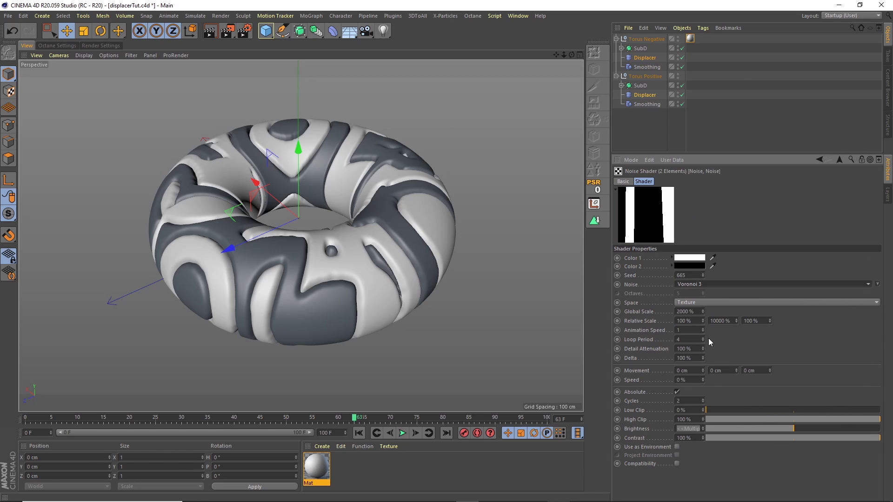
left_click(403, 433)
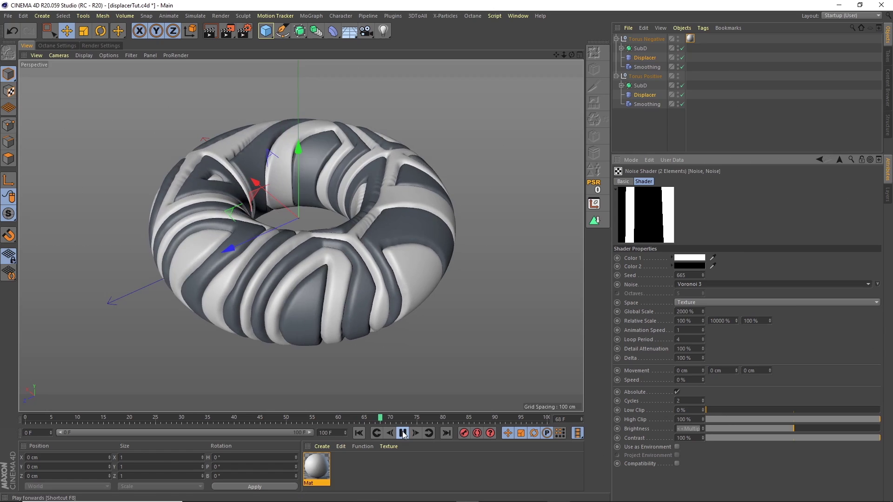
left_click(403, 434)
Set the noise Global Scale to 1000 % and reset the second Relative Scale to 100 %
double_click(678, 312)
key("Return")
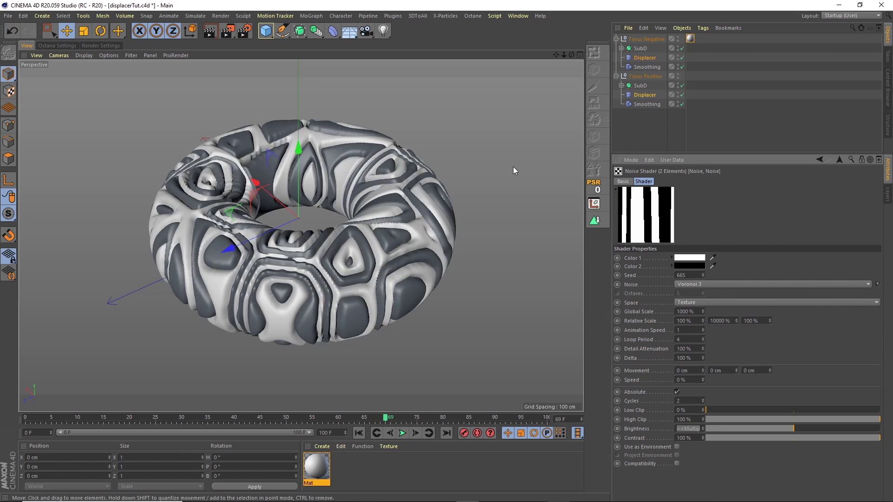
key("Tab")
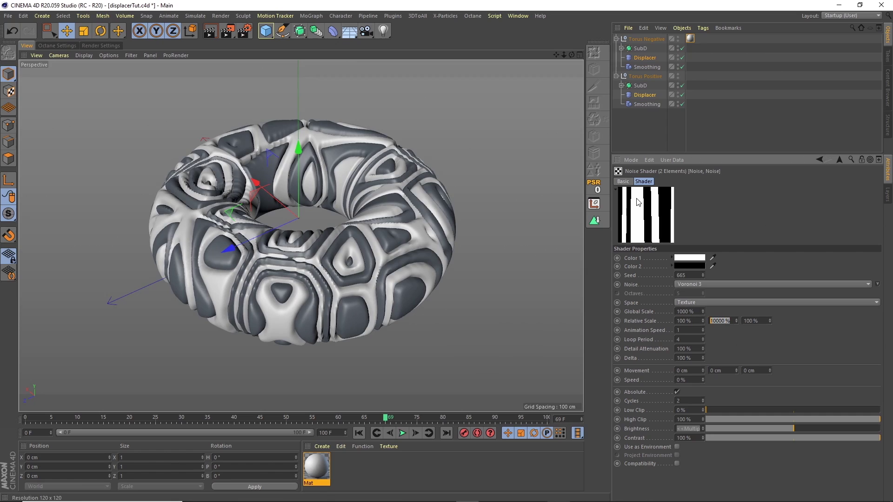
type("100")
key("Return")
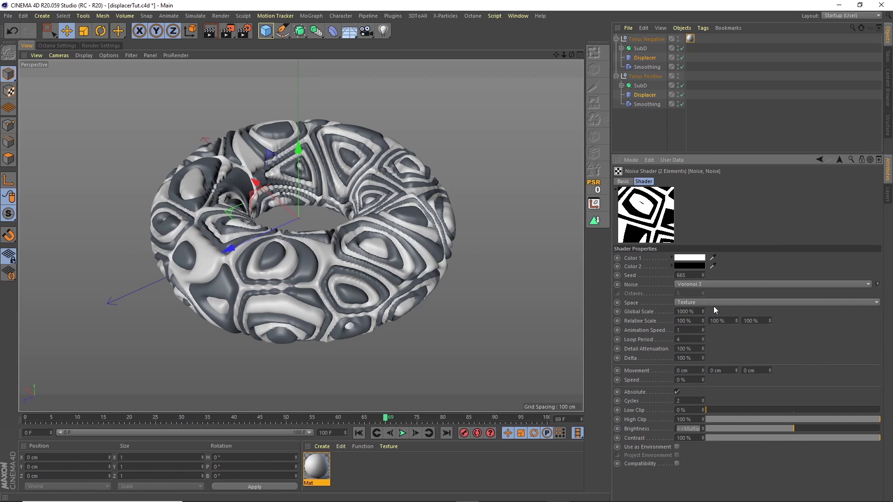
Preview Electric noise in playback, then switch the displacement noise to Naki
left_click(696, 283)
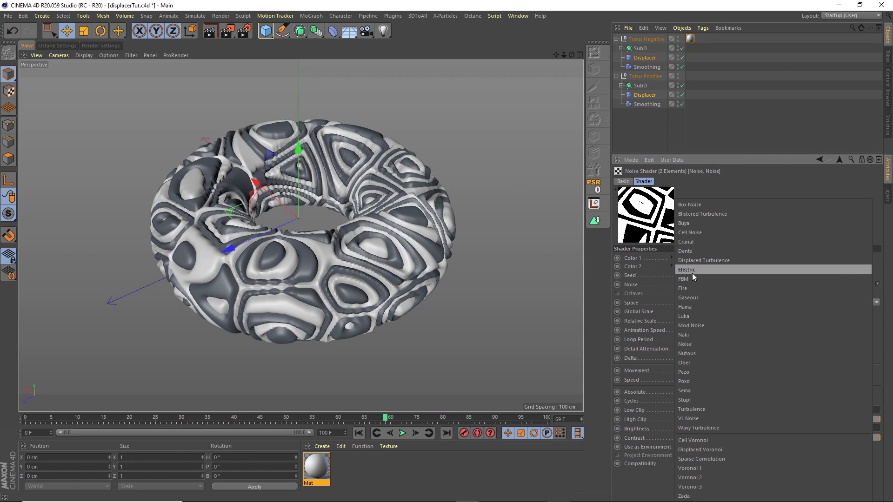
left_click(693, 270)
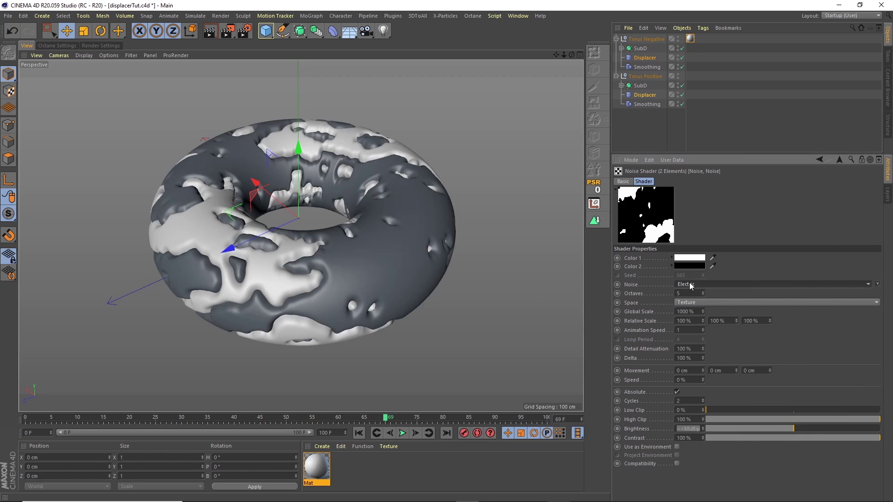
left_click(403, 433)
left_click(403, 433)
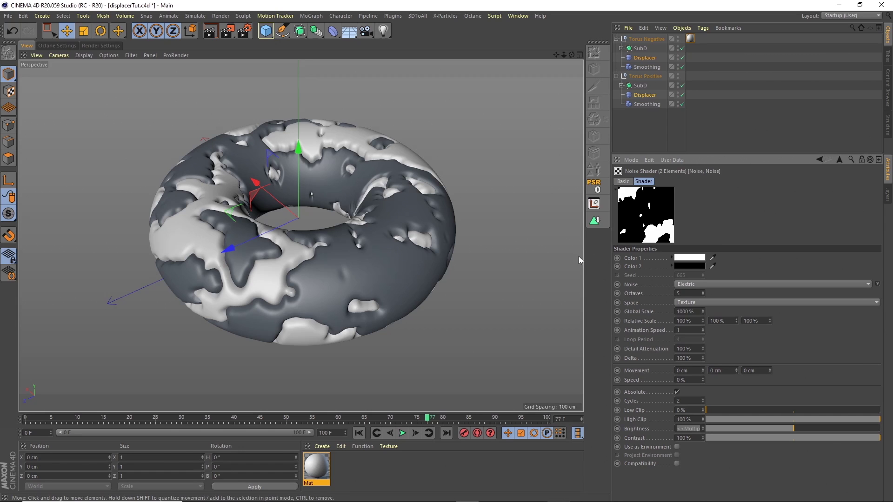
left_click(697, 284)
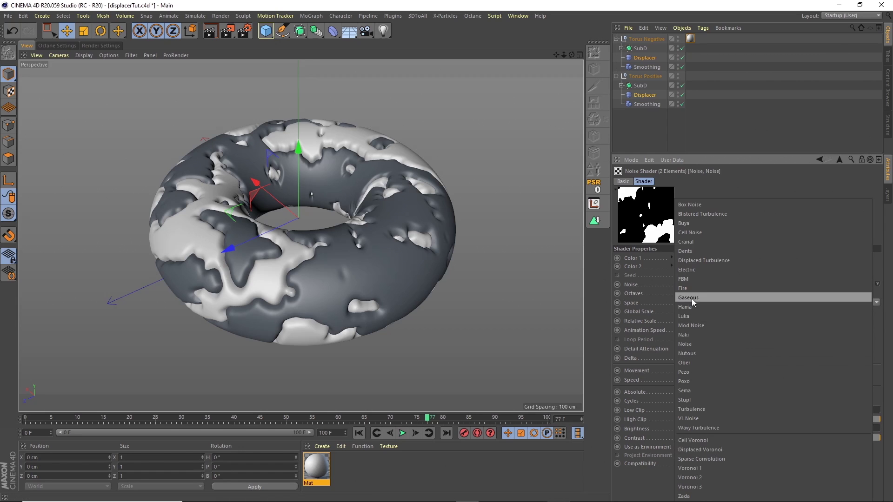
left_click(693, 336)
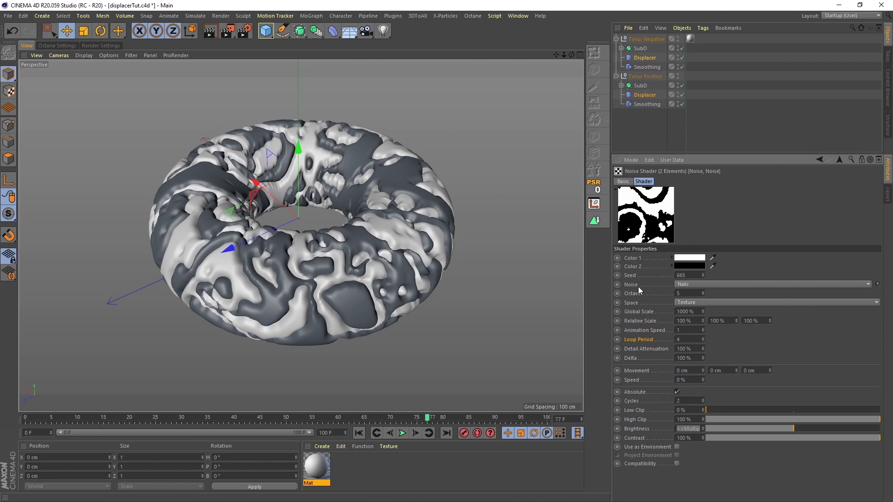
Switch the noise to Voronoi 1 with 1500 % Global Scale and 5000 % second Relative Scale
left_click(694, 284)
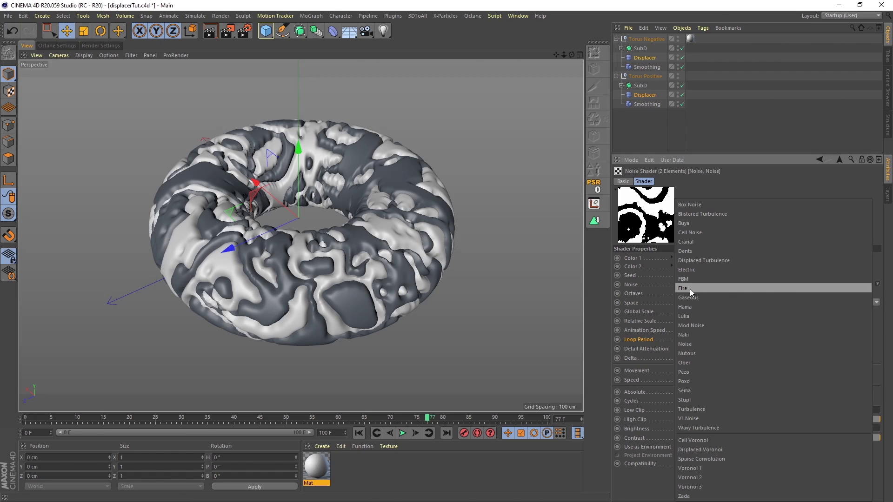
left_click(693, 467)
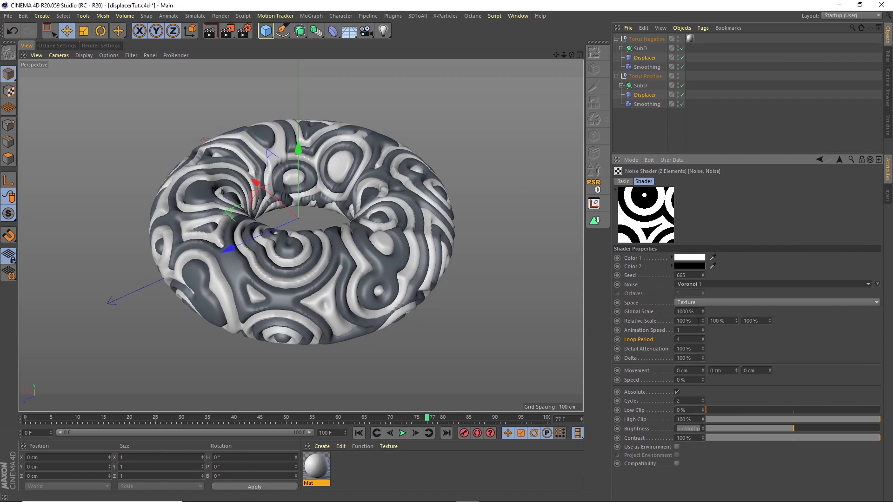
left_click(686, 311)
type("750")
key("Return")
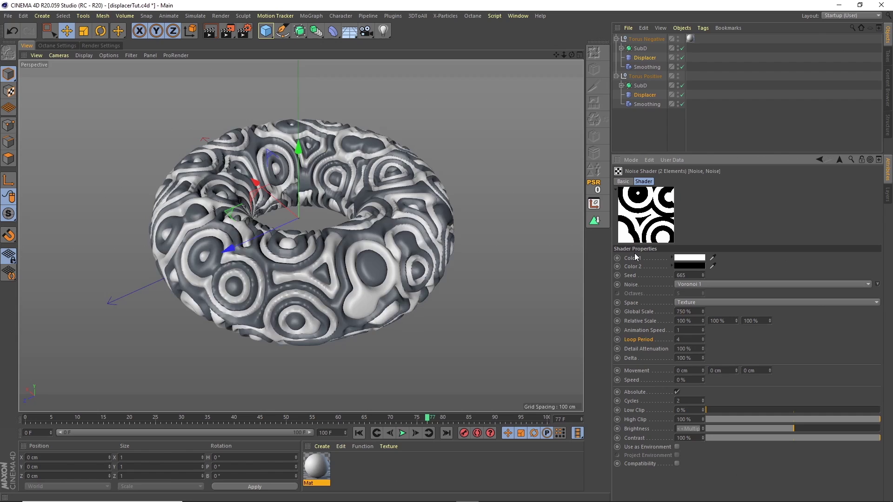
type("1500")
key("Return")
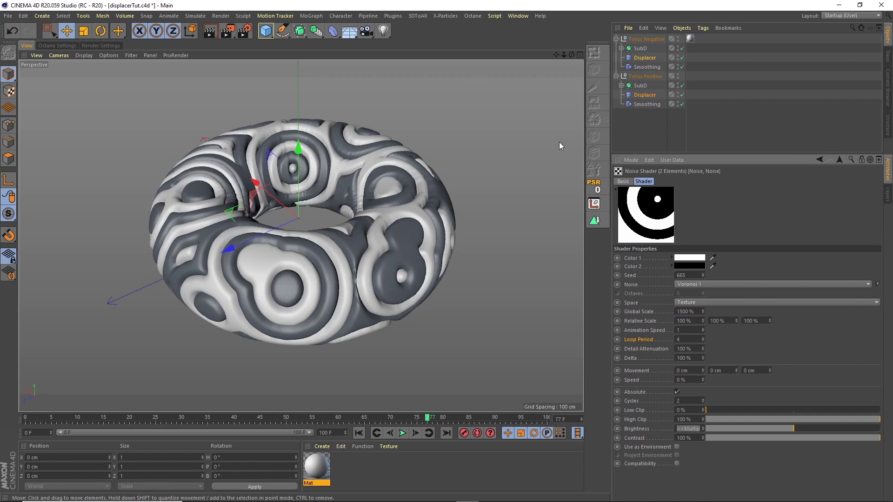
left_click(718, 321)
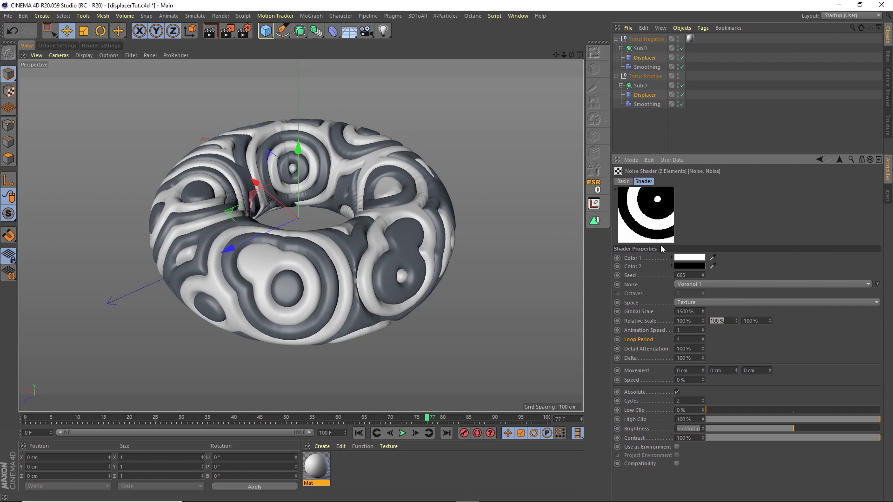
type("5000")
key("Return")
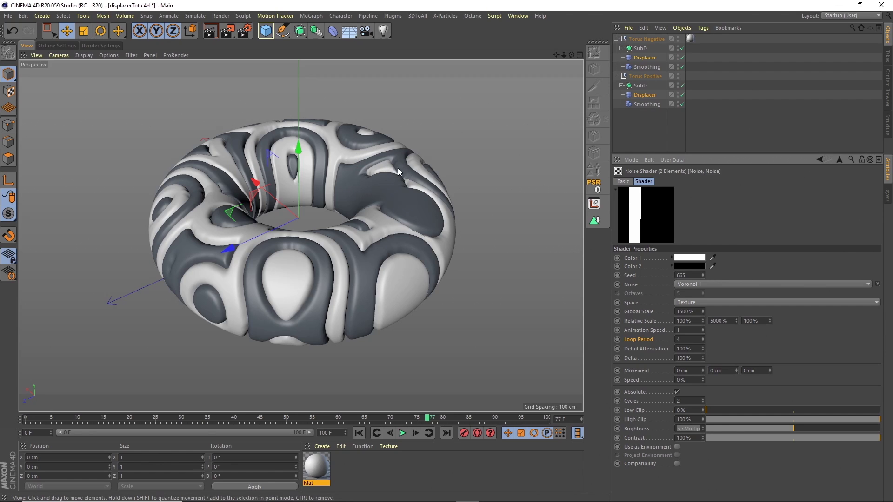
Set both SubD objects' editor subdivision to 3, then select both tori's Displacers
left_click(640, 49)
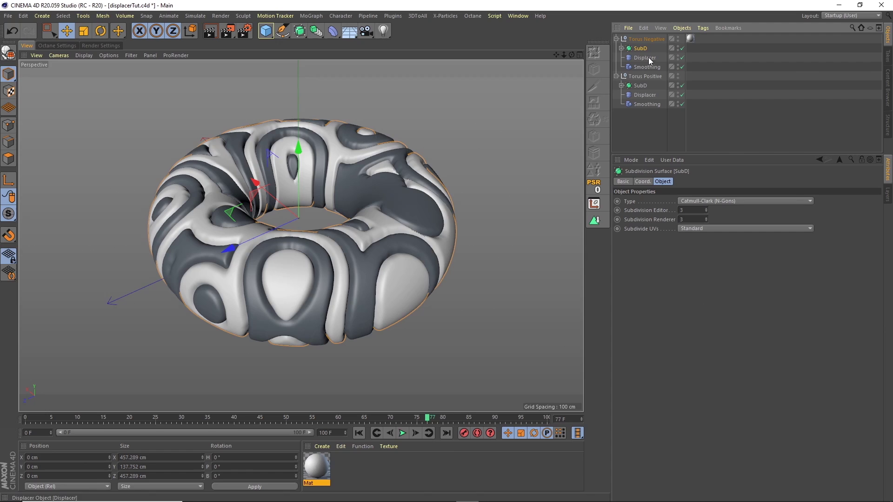
left_click(647, 57)
left_click(639, 48)
left_click(640, 85, "ctrl")
left_click(676, 209)
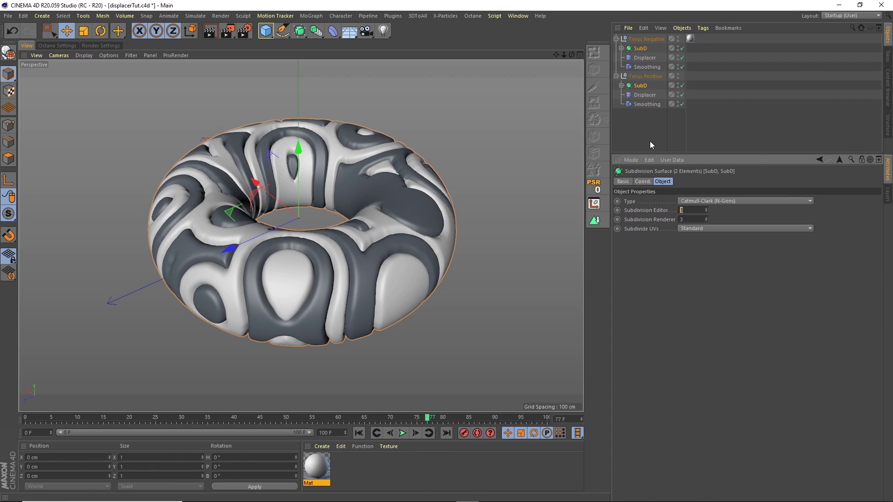
type("4")
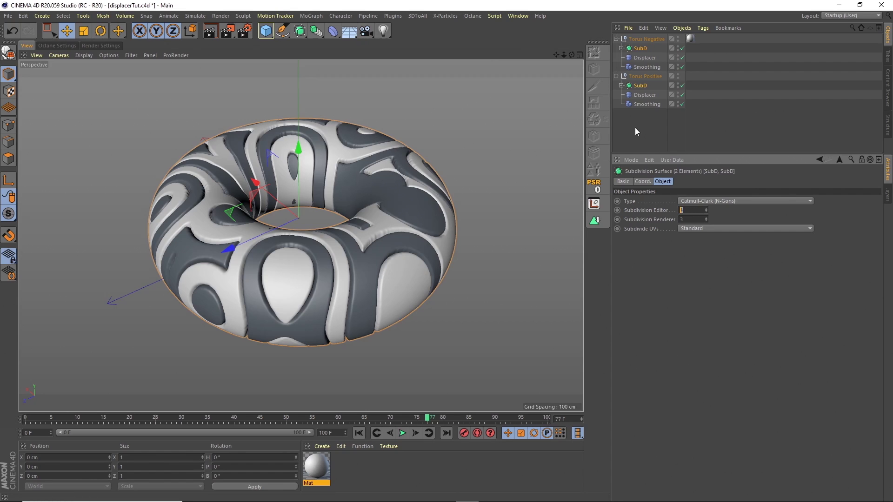
type("3")
key("Return")
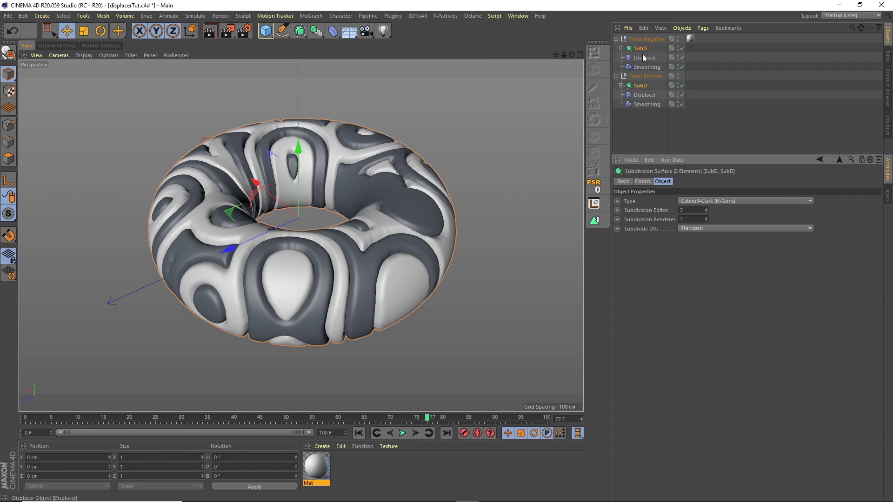
left_click(644, 57)
left_click(644, 95, "ctrl")
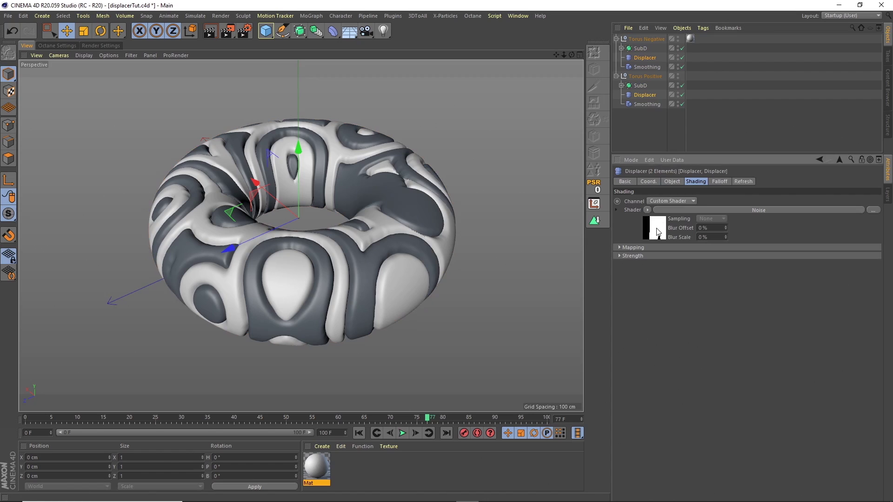
Lower the shared noise's Contrast to 71 % and High Clip to 83 %, then deselect
left_click(654, 227)
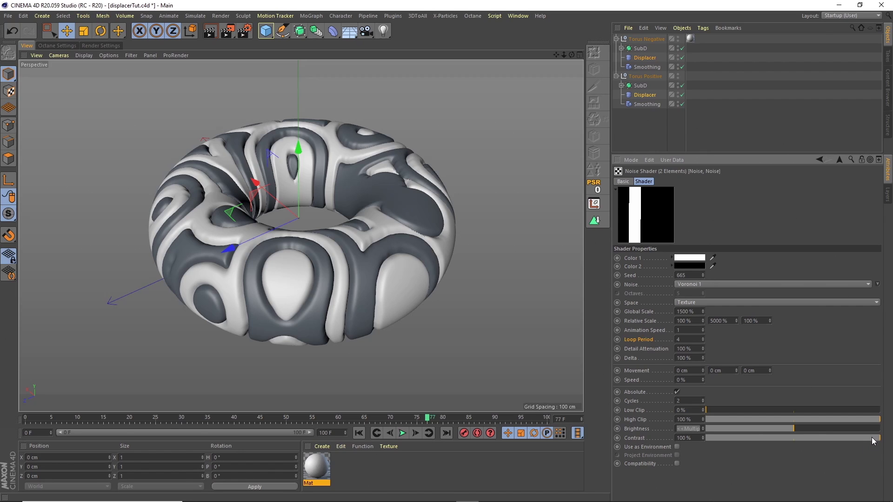
left_click_drag(873, 442, 859, 440)
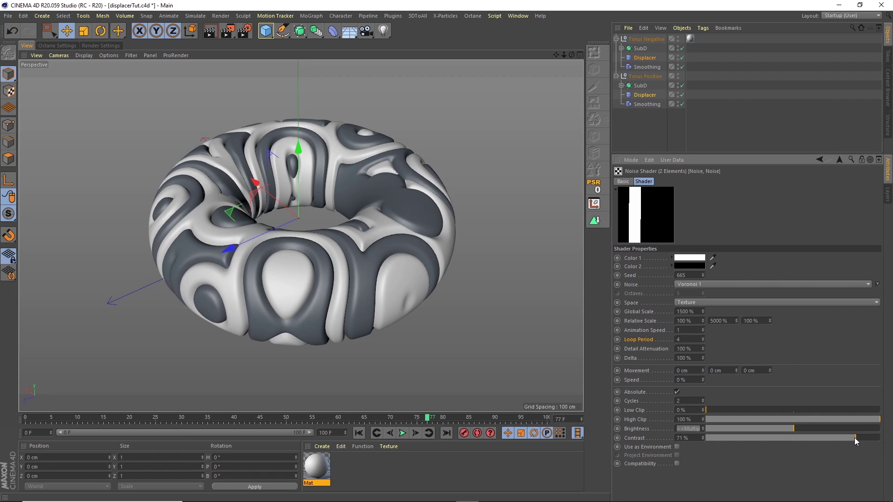
left_click_drag(877, 420, 854, 426)
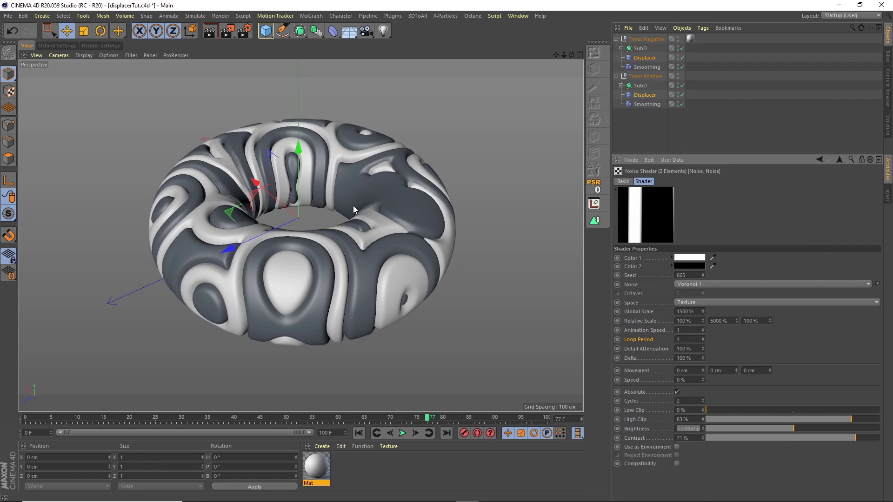
left_click(454, 209)
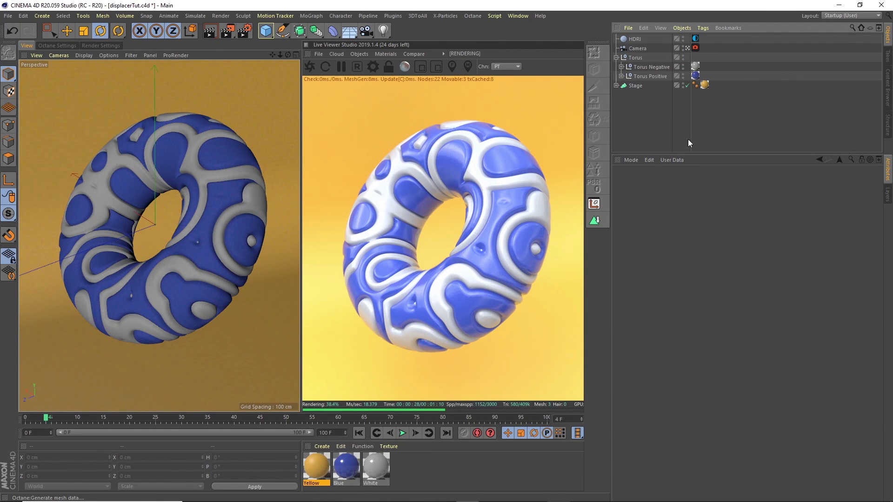
Inspect the Stage backdrop, the HDRI sky's environment settings and the camera
left_click(629, 87)
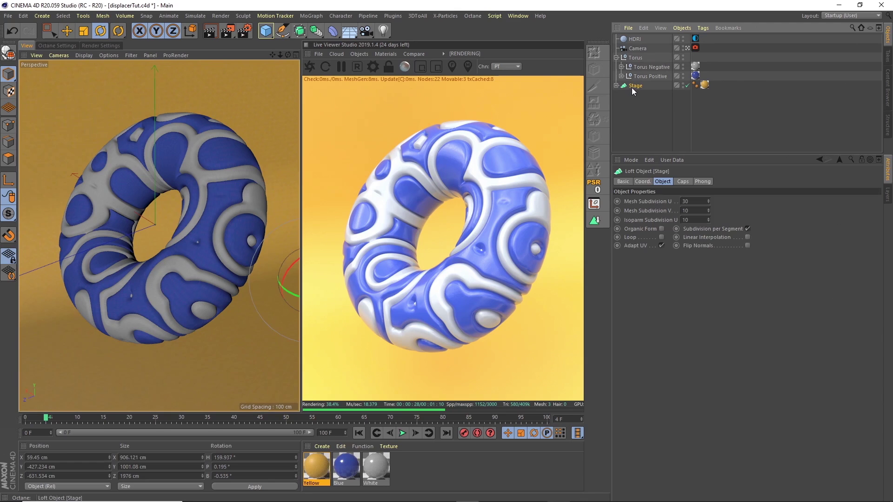
left_click(295, 55)
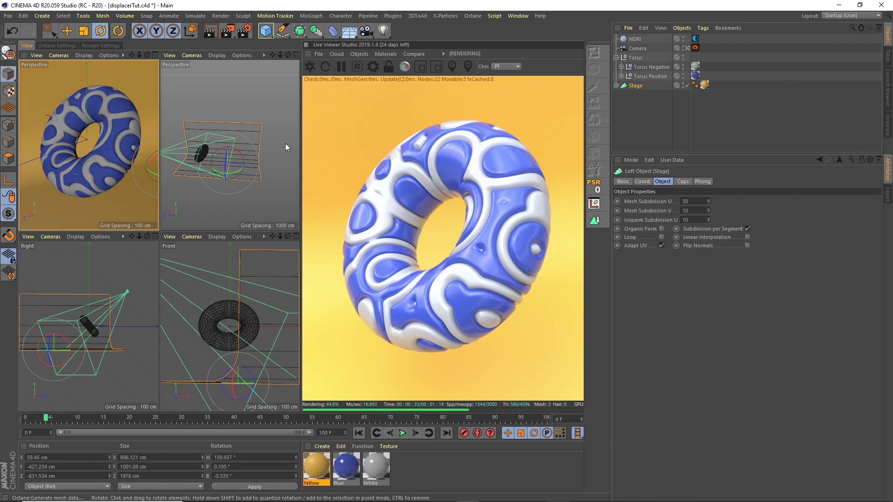
left_click(154, 55)
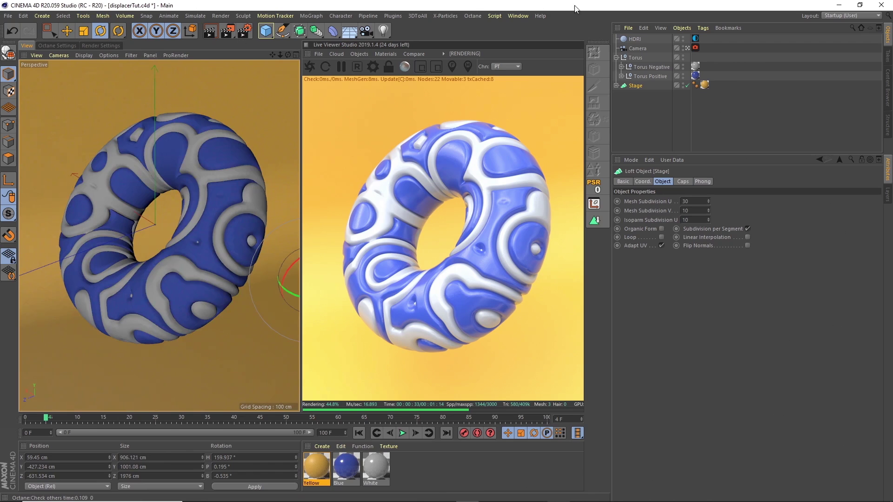
left_click(646, 39)
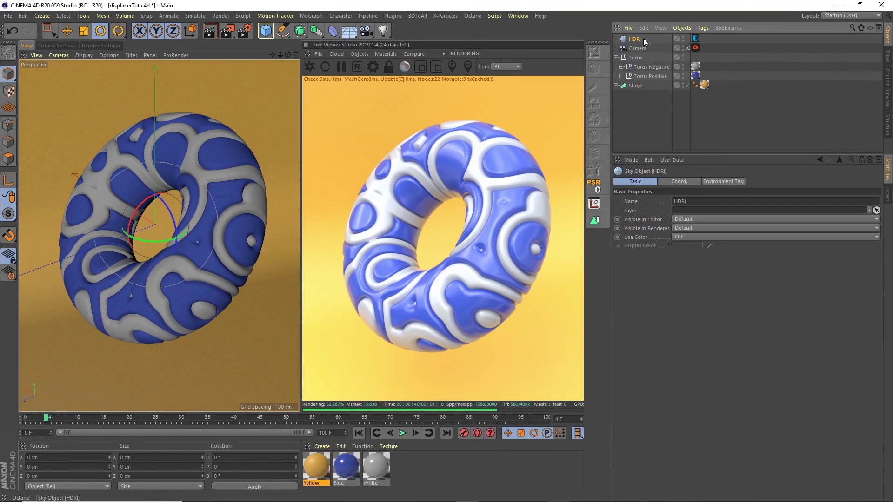
left_click(695, 39)
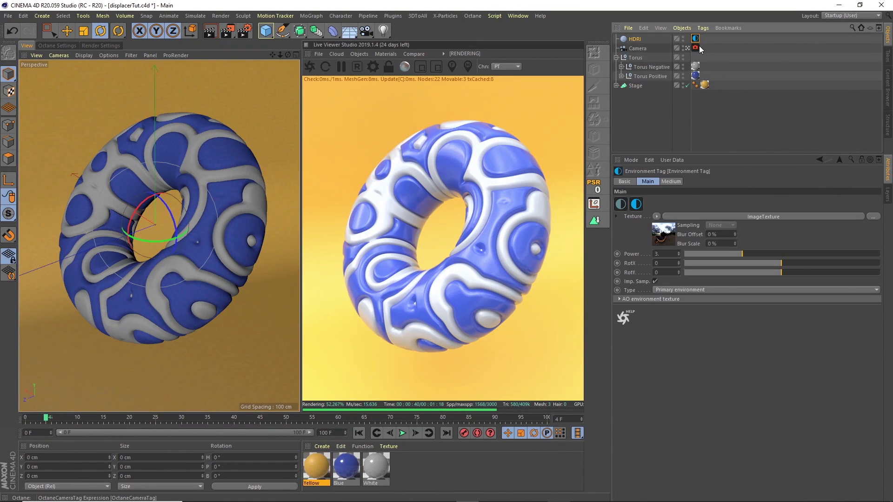
left_click(642, 49)
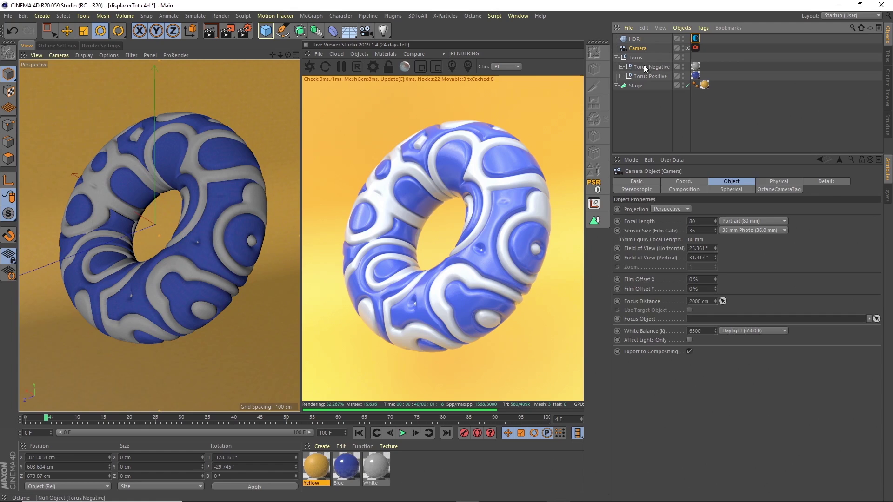